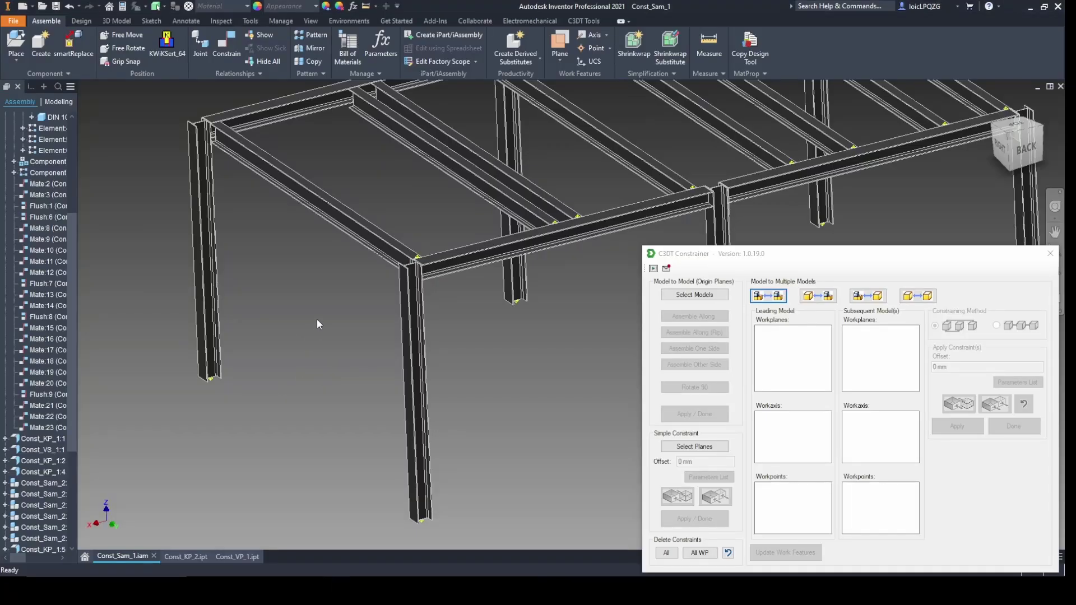
Step: Place the base plates and constrain one under the left front column, flipped and turned 90°
left_click(317, 320)
left_click(334, 345)
left_click(673, 298)
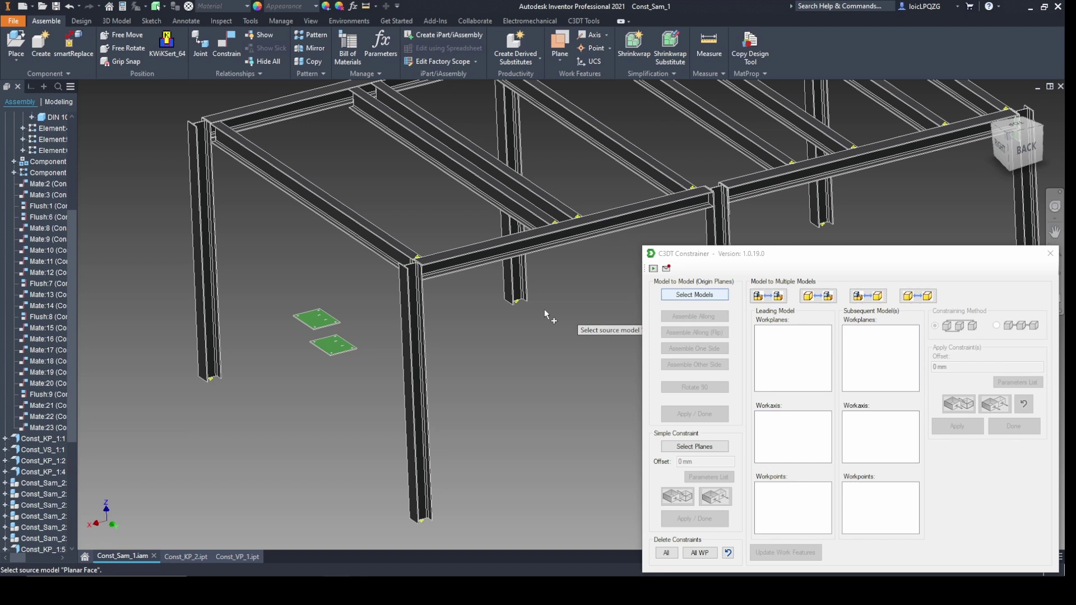
left_click(317, 321)
left_click(210, 338)
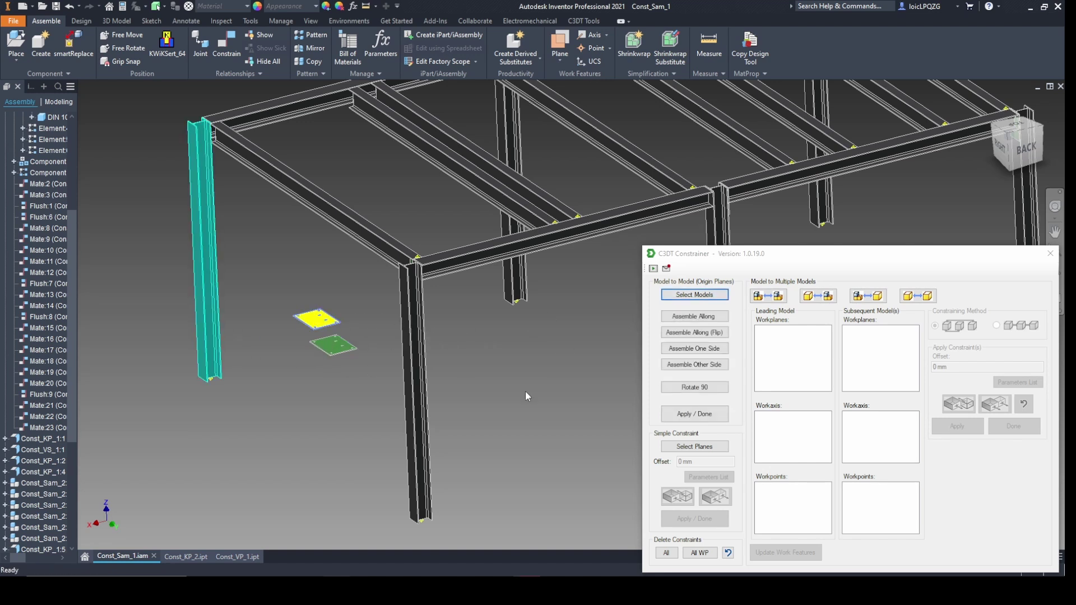
left_click(693, 354)
left_click(700, 365)
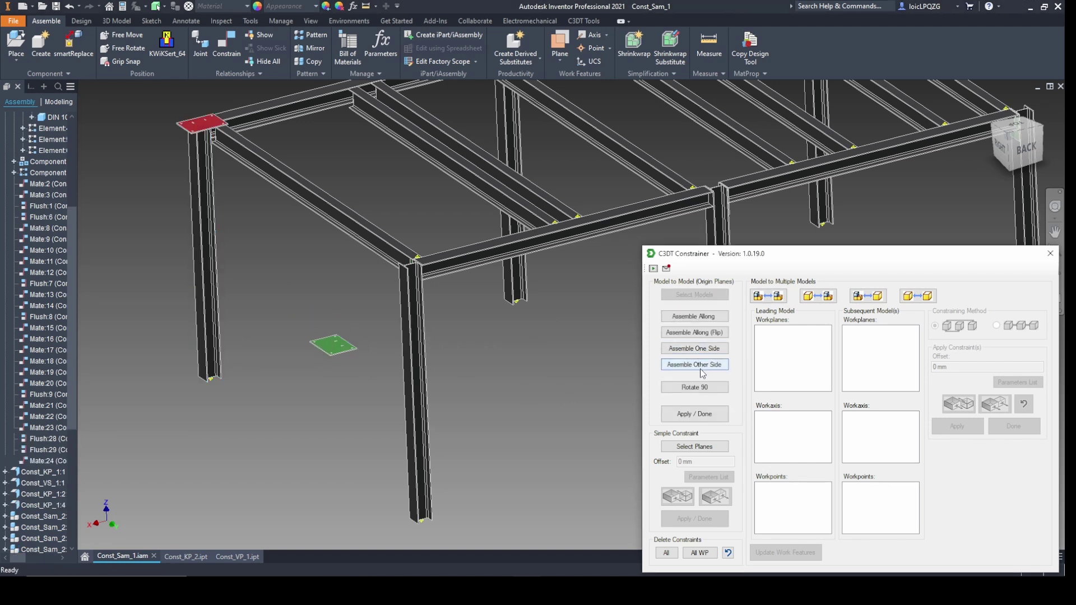
left_click(704, 388)
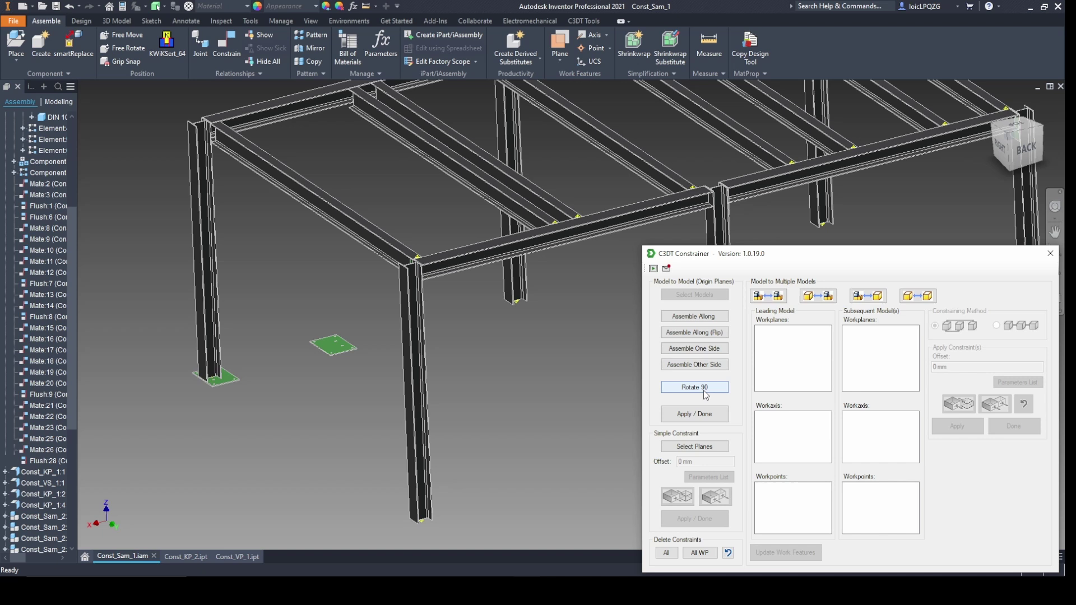
left_click(693, 416)
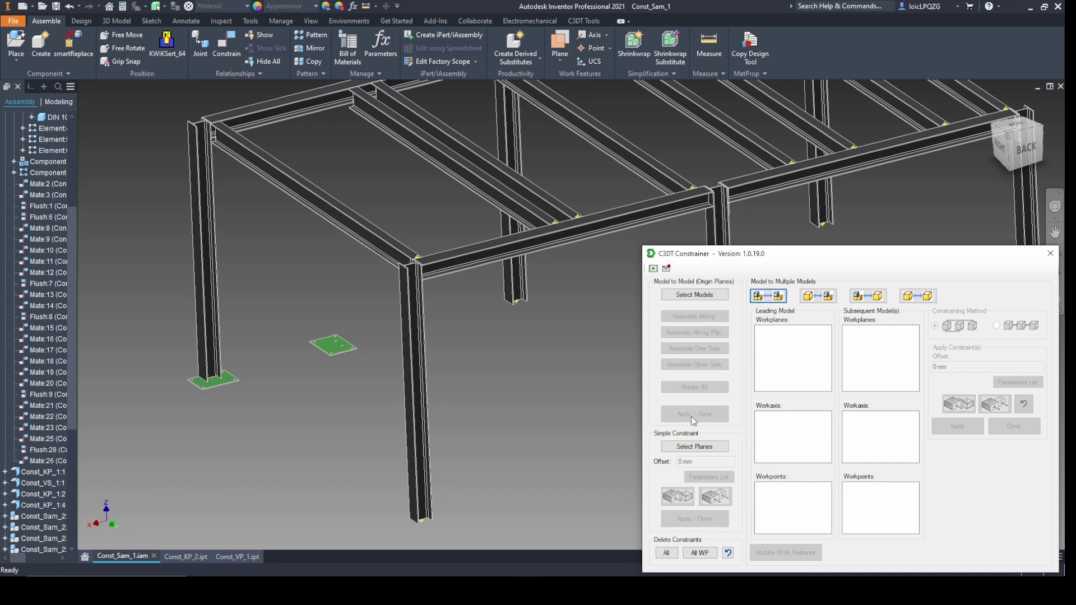
Step: Constrain the second base plate under the back middle column on its other side, rotated 90°
left_click(694, 294)
left_click(347, 348)
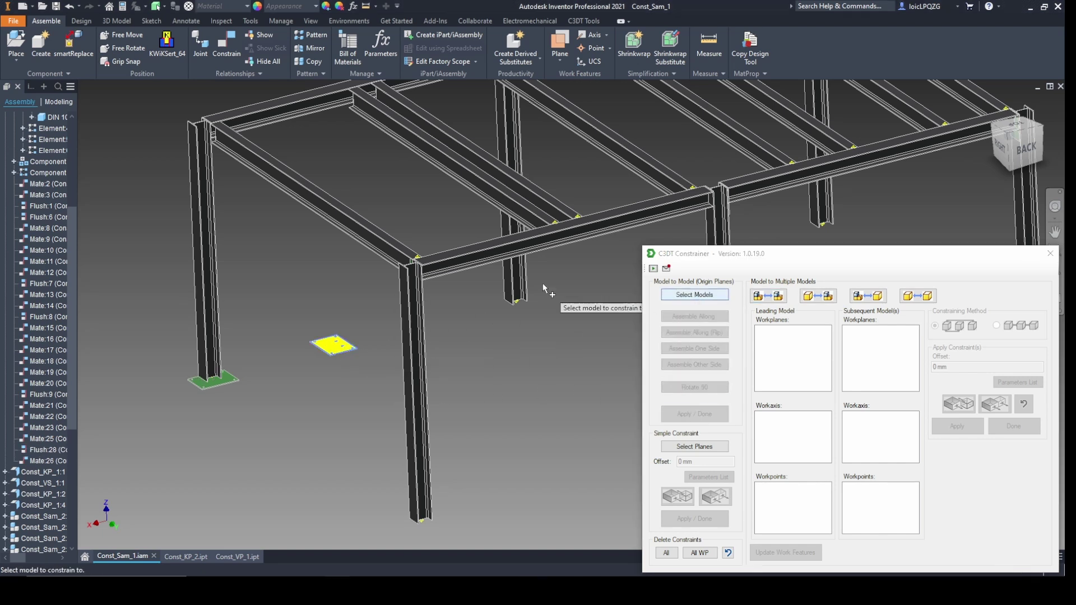
left_click(521, 287)
left_click(704, 366)
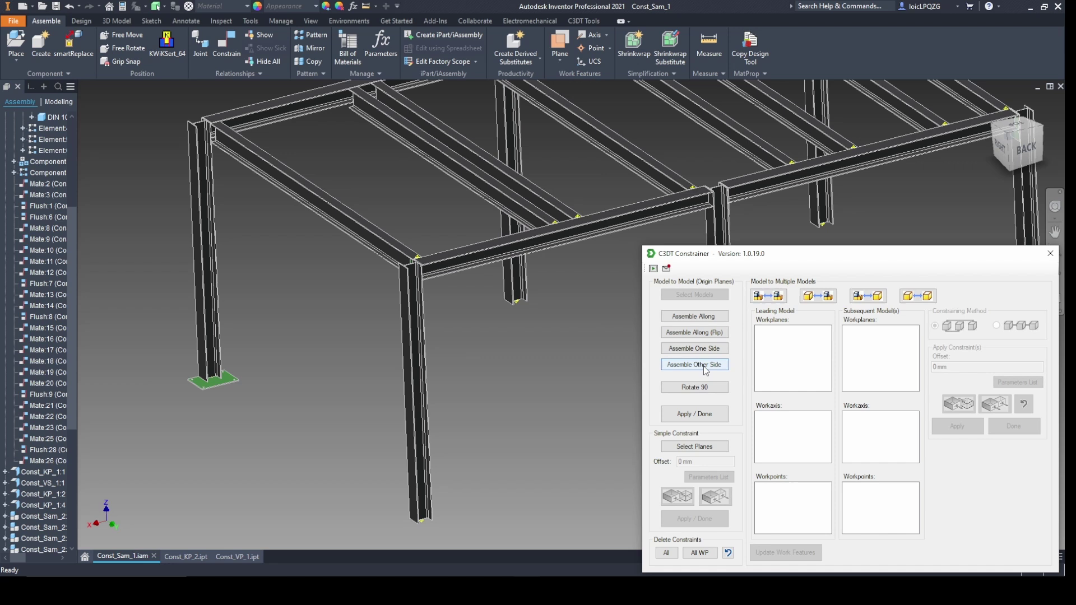
left_click(702, 388)
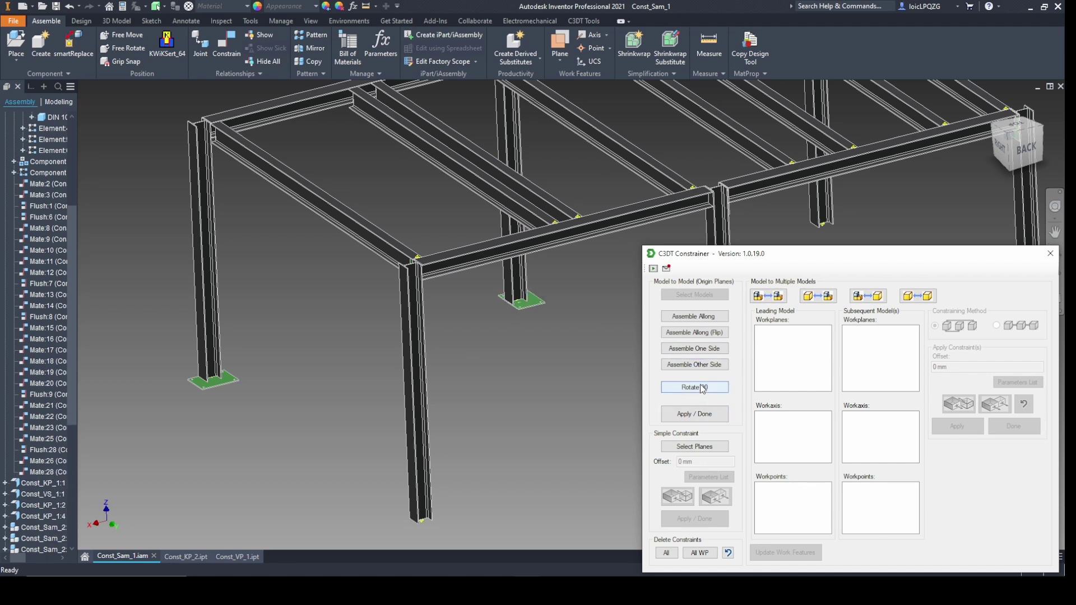
left_click(695, 415)
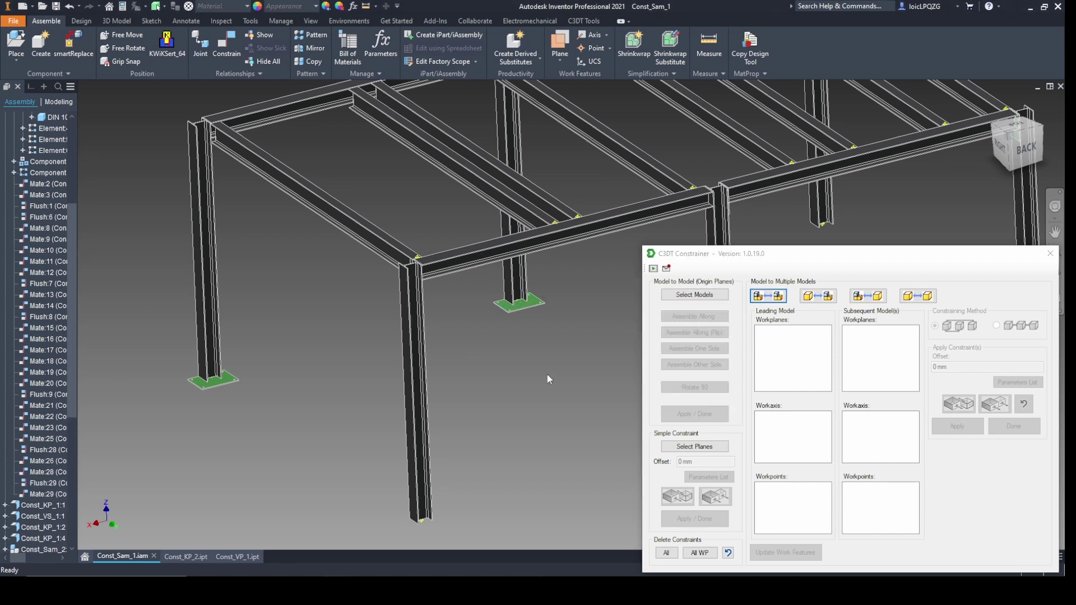
Step: Pan to the base plate and drag it to confirm it stays fixed
scroll(549, 319, "down", 5)
middle_click_drag(549, 318, 389, 312)
left_click_drag(398, 308, 344, 312)
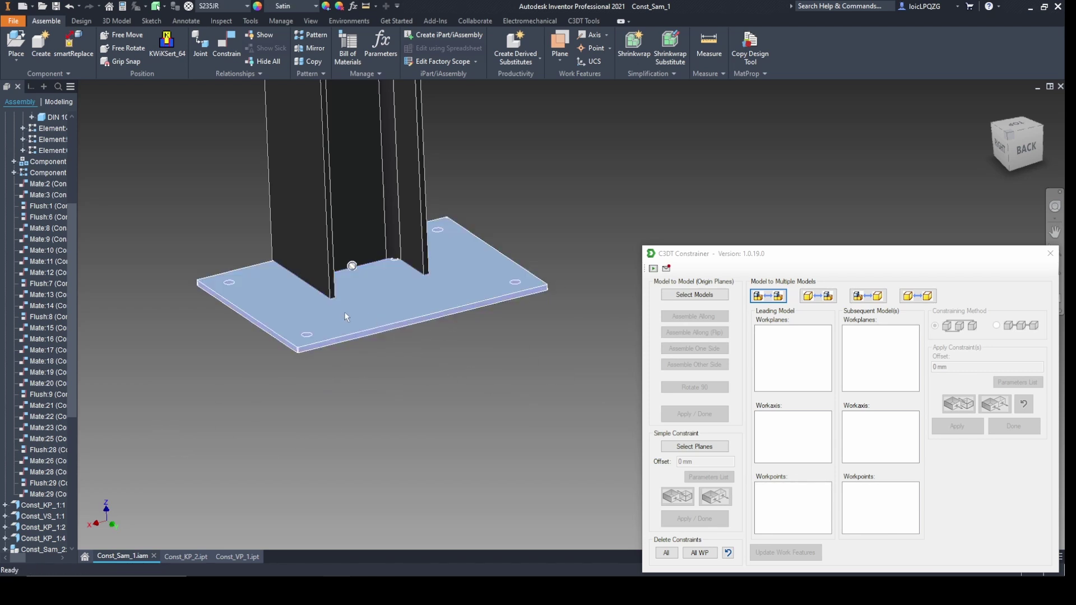
Step: Find the plate in a widened model browser and expand Const_VP_1:2 to list its Mate and Flush
right_click(344, 318)
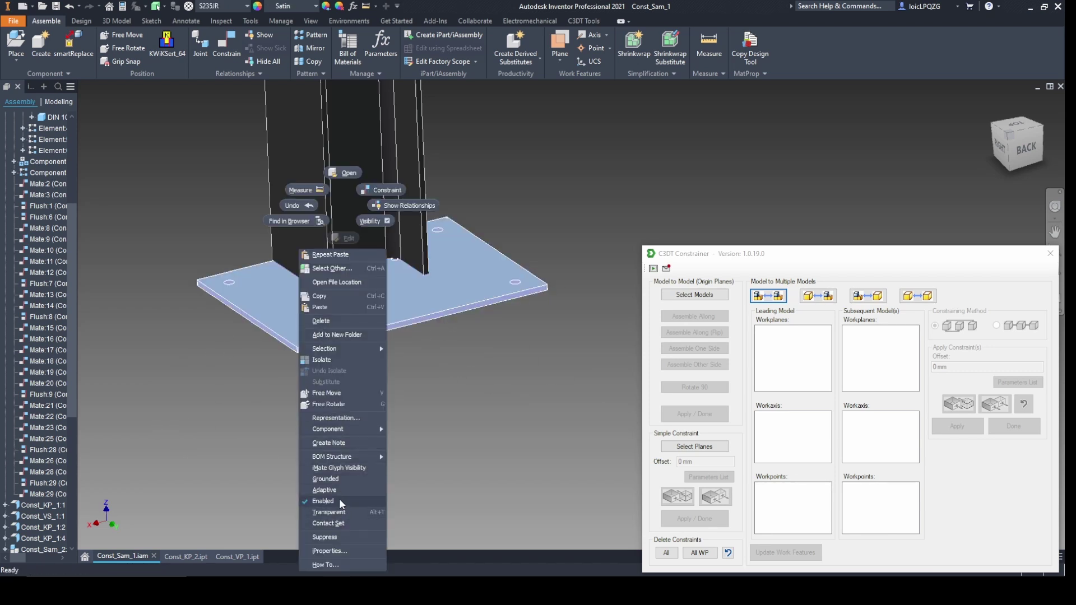
left_click(289, 221)
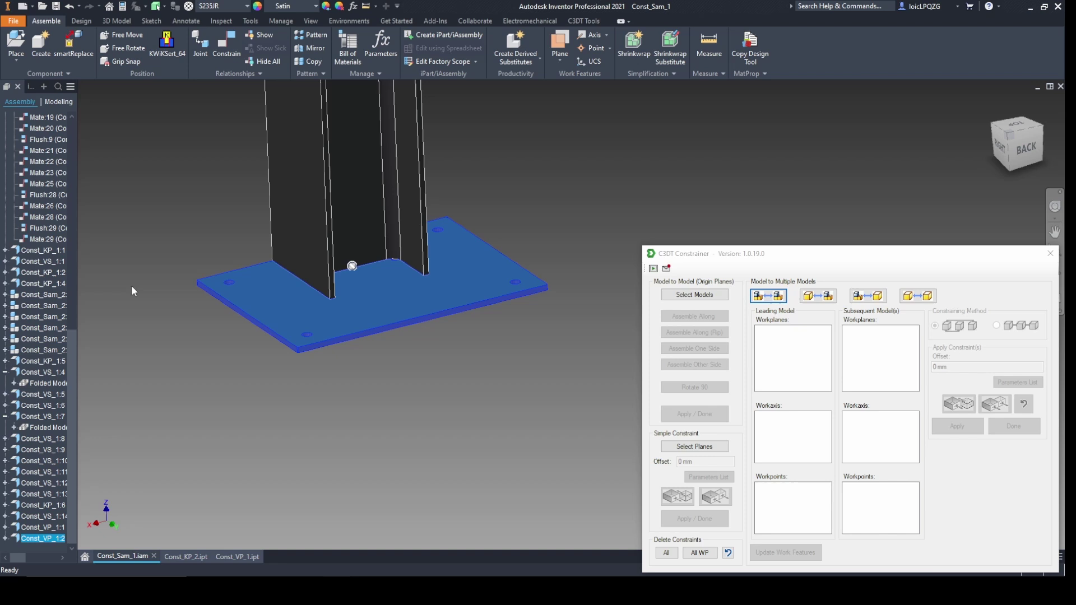
left_click_drag(80, 331, 275, 342)
left_click(6, 550)
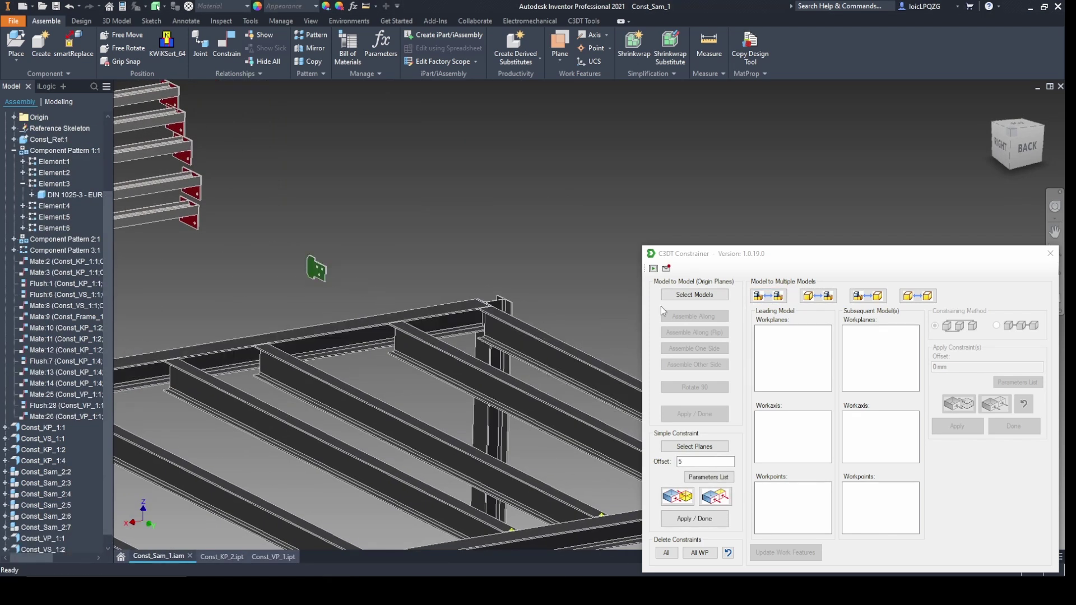
Step: Assemble the small connecting plate flipped along the floor beam and slide it near the beam's end
left_click(696, 295)
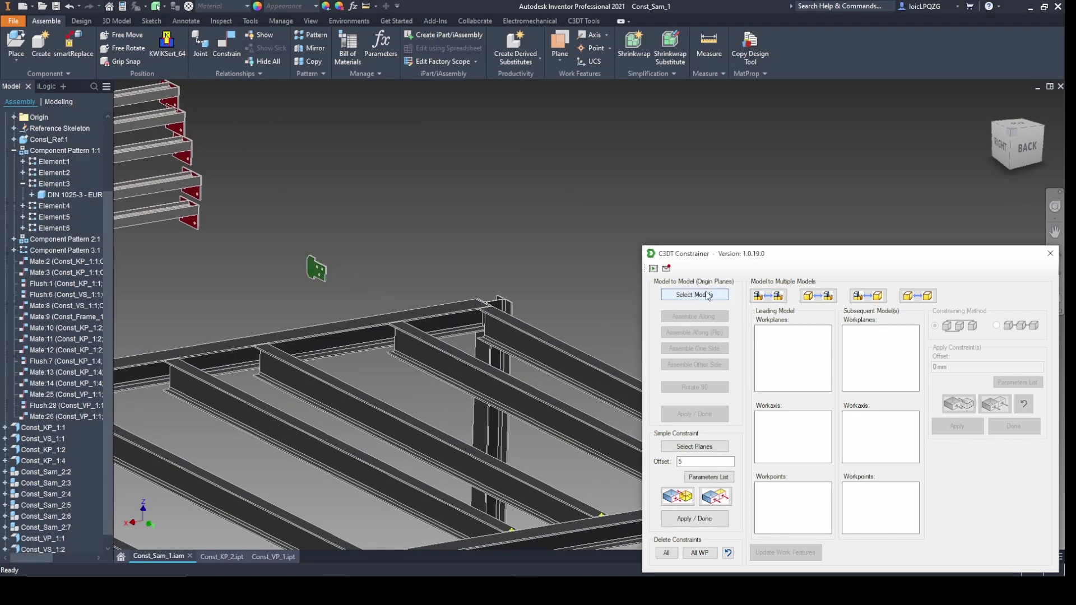
left_click(314, 268)
left_click(329, 341)
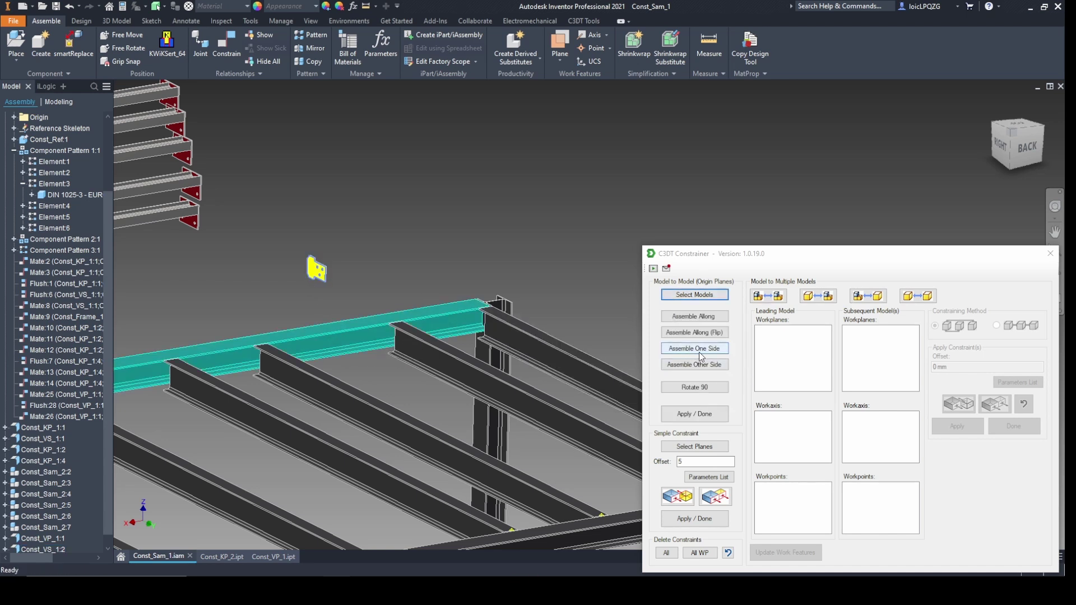
left_click(694, 332)
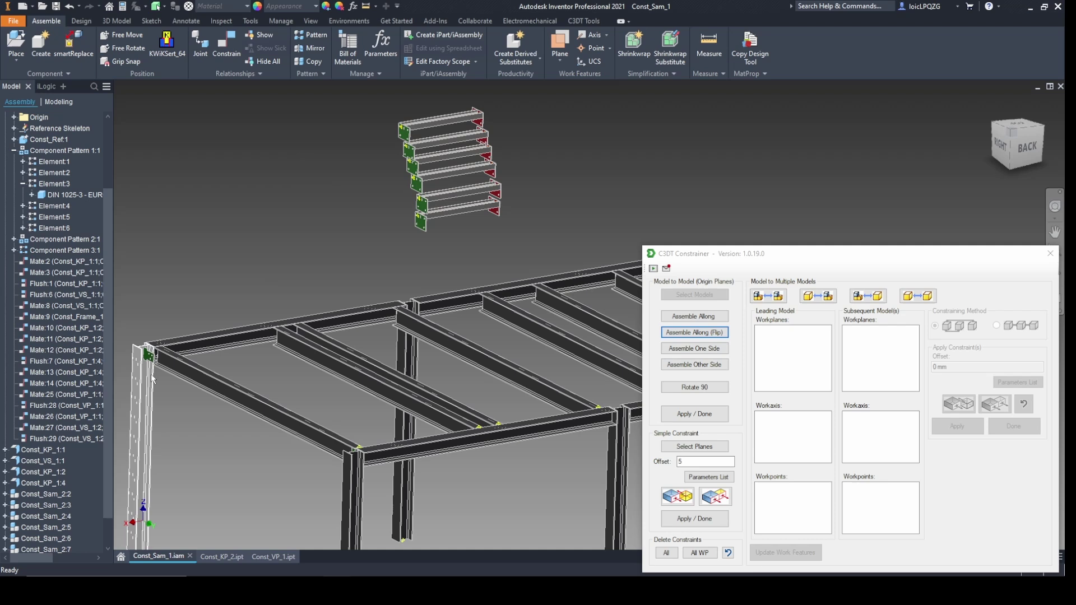
scroll(466, 305, "down", 5)
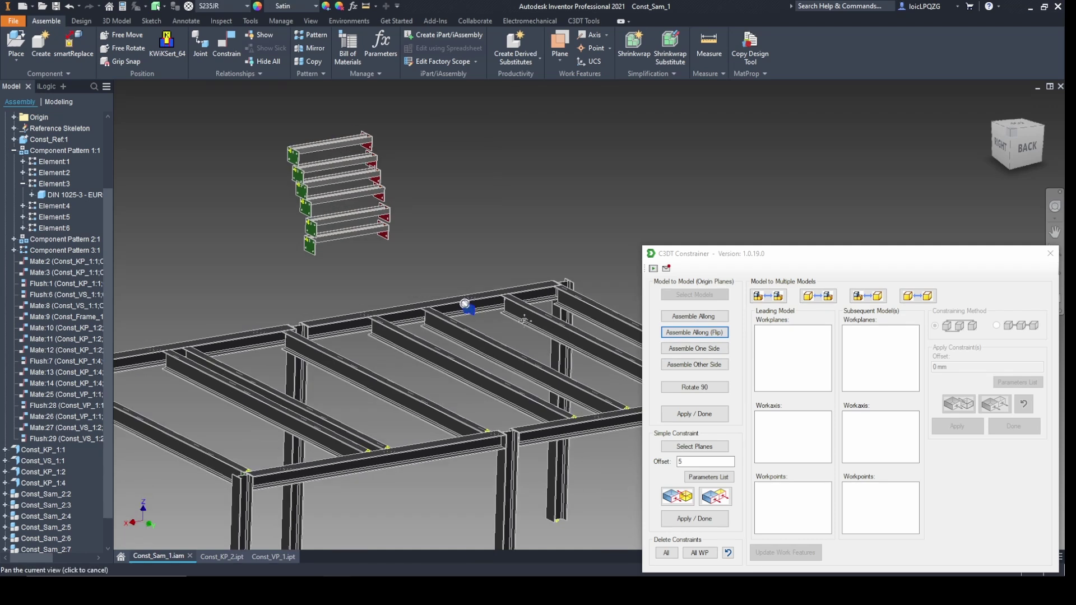
scroll(145, 308, "up", 5)
left_click_drag(144, 308, 217, 295)
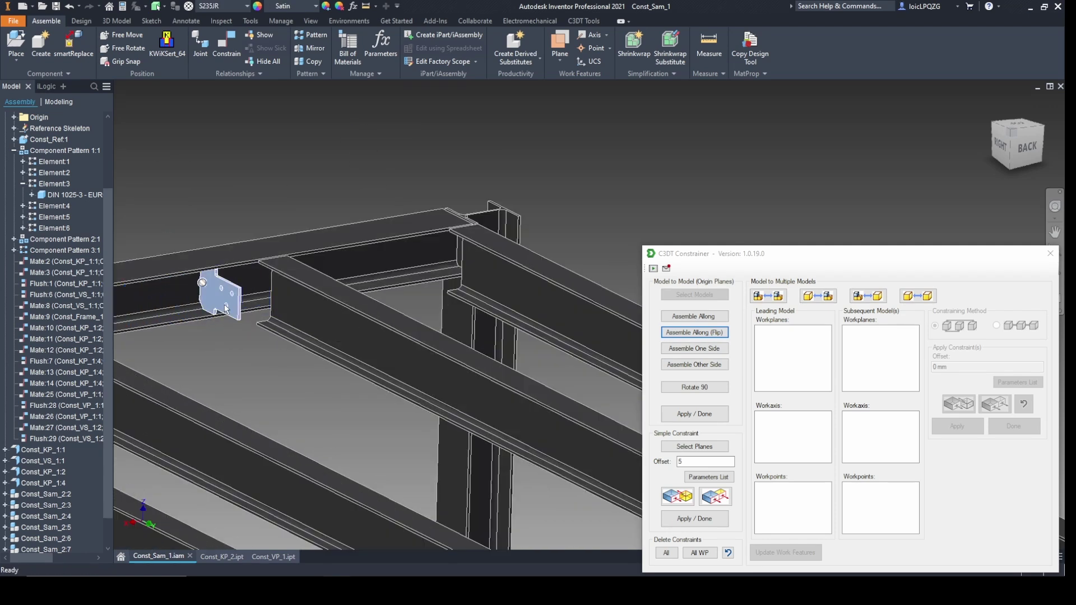
scroll(297, 329, "down", 5)
Step: Apply the plate placement, then pick the beam's side face and the plate face as mate planes
left_click(700, 415)
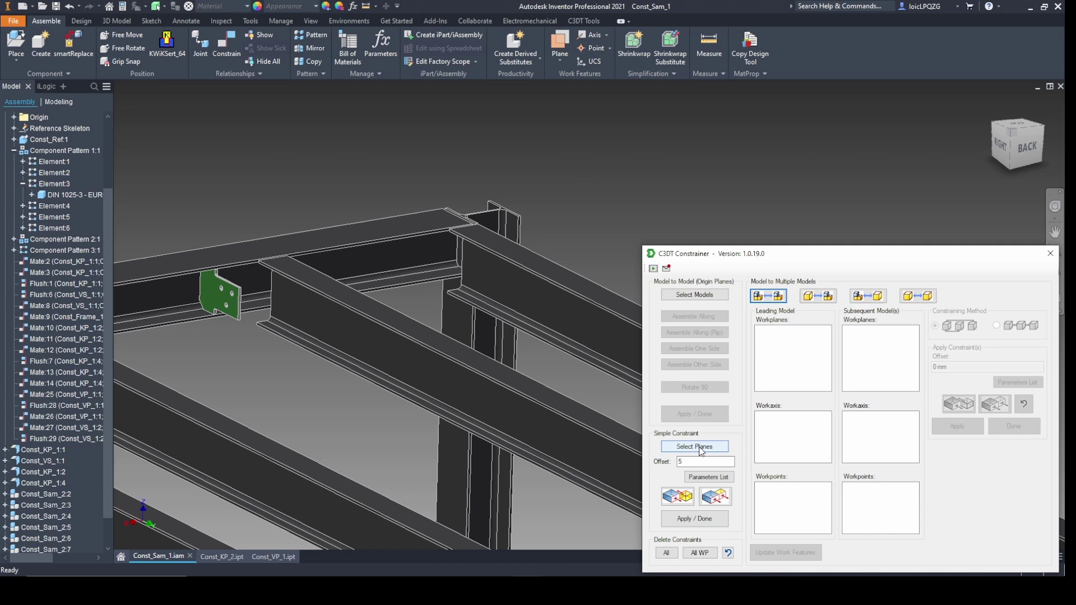
left_click(673, 442)
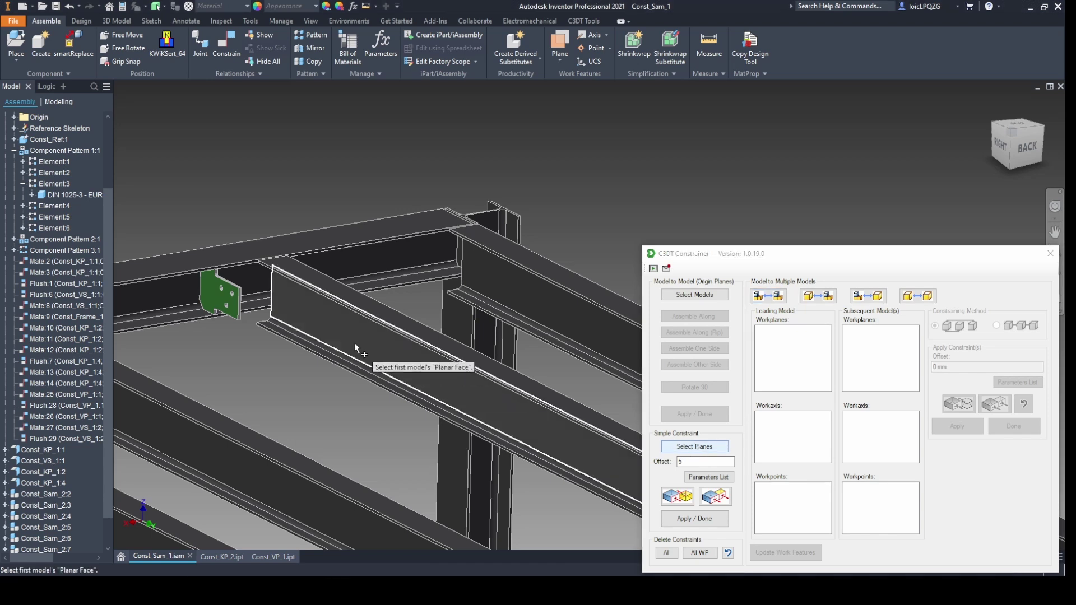
scroll(354, 342, "up", 5)
left_click(361, 361)
middle_click_drag(360, 360, 412, 354, "shift")
scroll(357, 282, "down", 6)
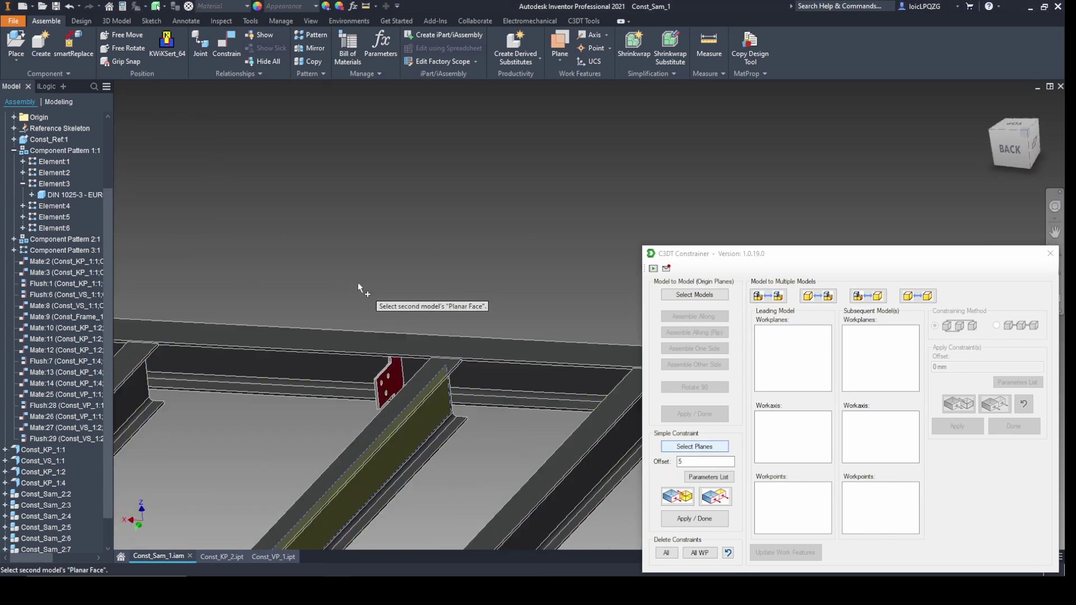
left_click(425, 471)
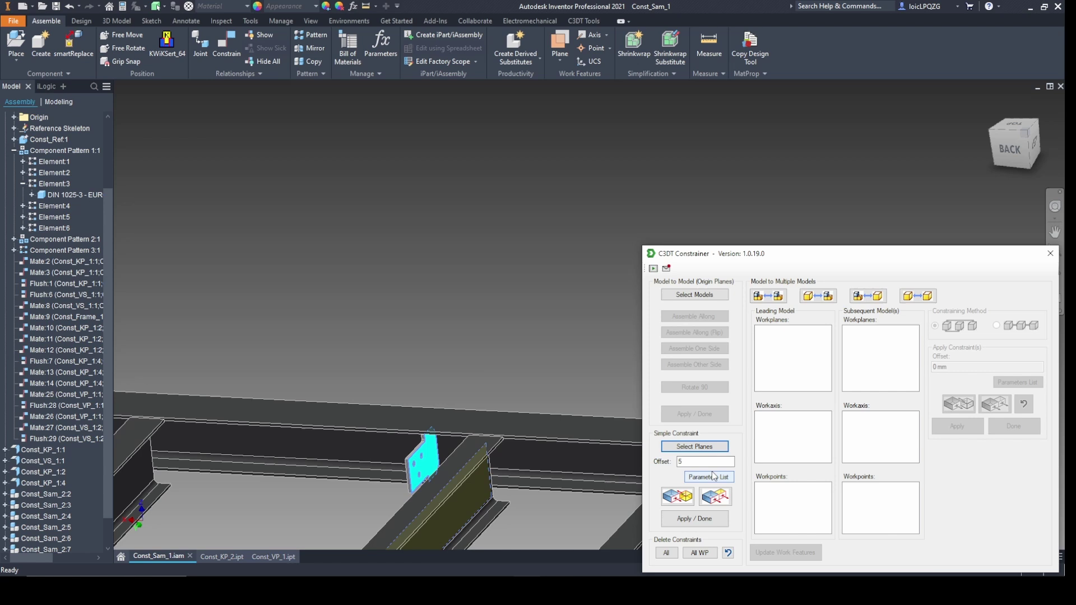
Step: Set the mate offset to the Distance_to_Plate parameter and apply it
left_click(719, 481)
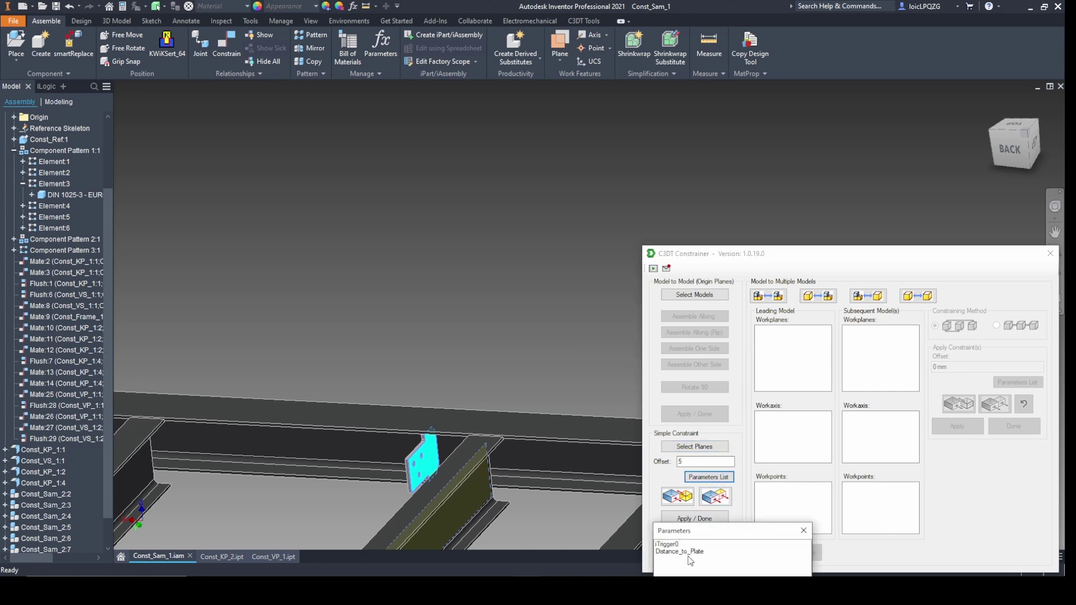
left_click(698, 552)
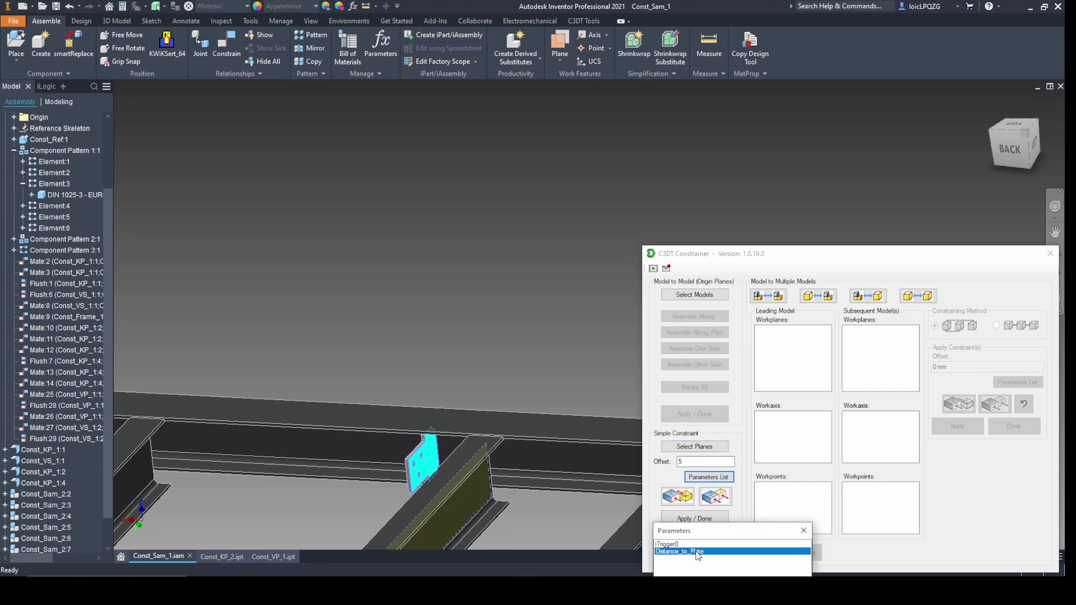
left_click_drag(715, 528, 725, 395)
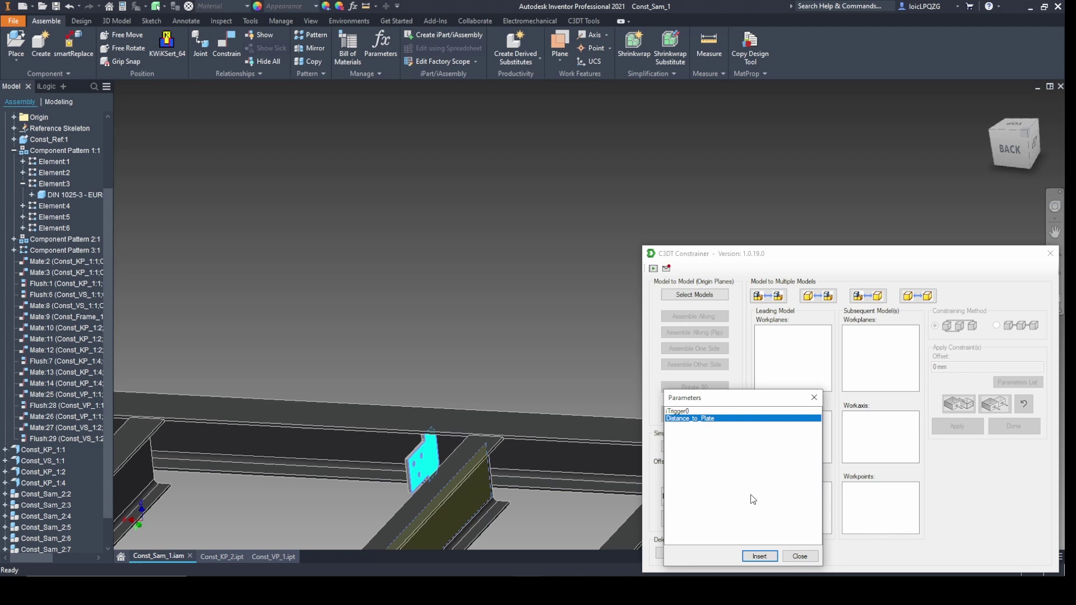
left_click(761, 557)
left_click(805, 555)
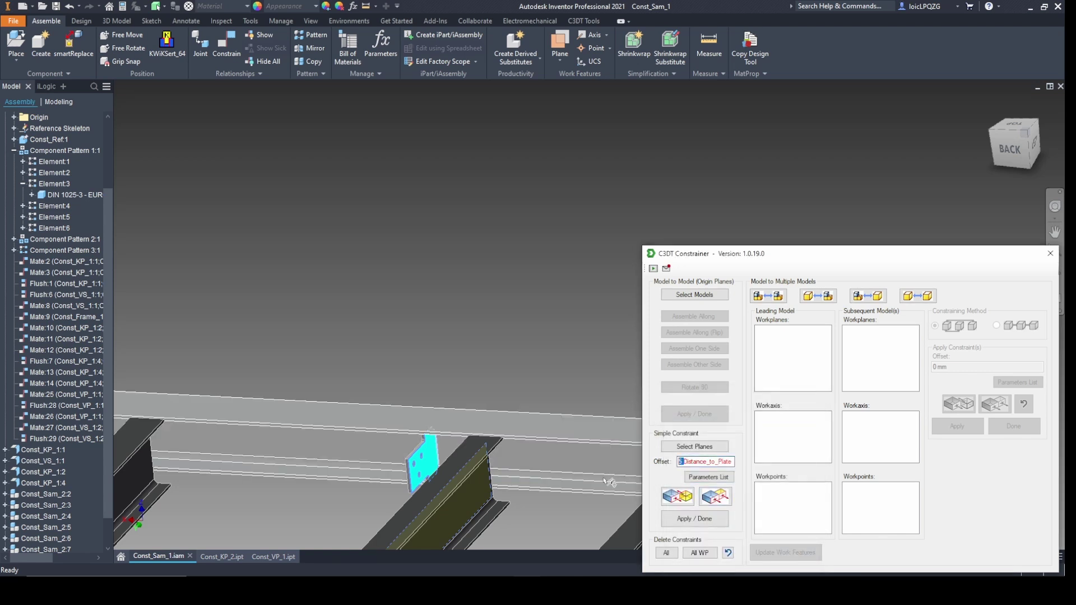
left_click(708, 521)
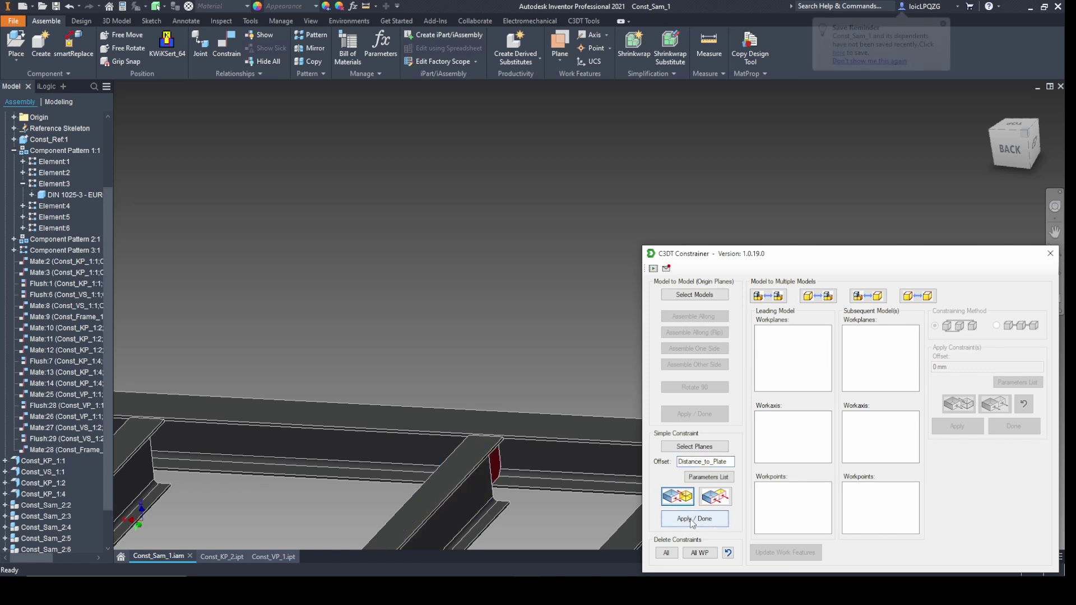
Step: Orbit out, select a green plate, and zoom in on the row of green plates
middle_click_drag(275, 319, 277, 405, "shift")
scroll(252, 386, "up", 3)
left_click(213, 376)
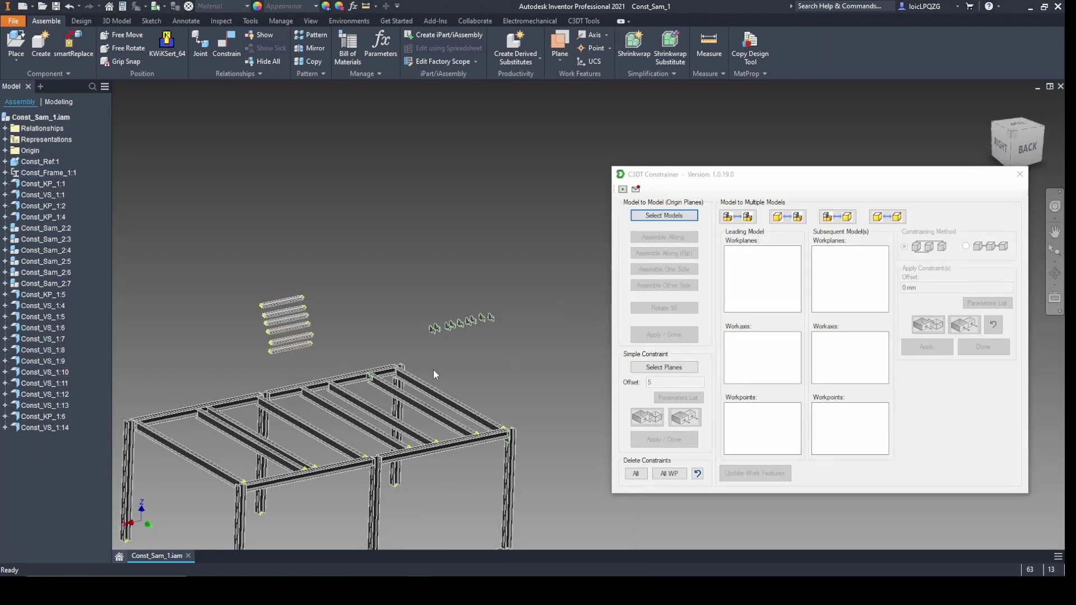
scroll(465, 318, "up", 5)
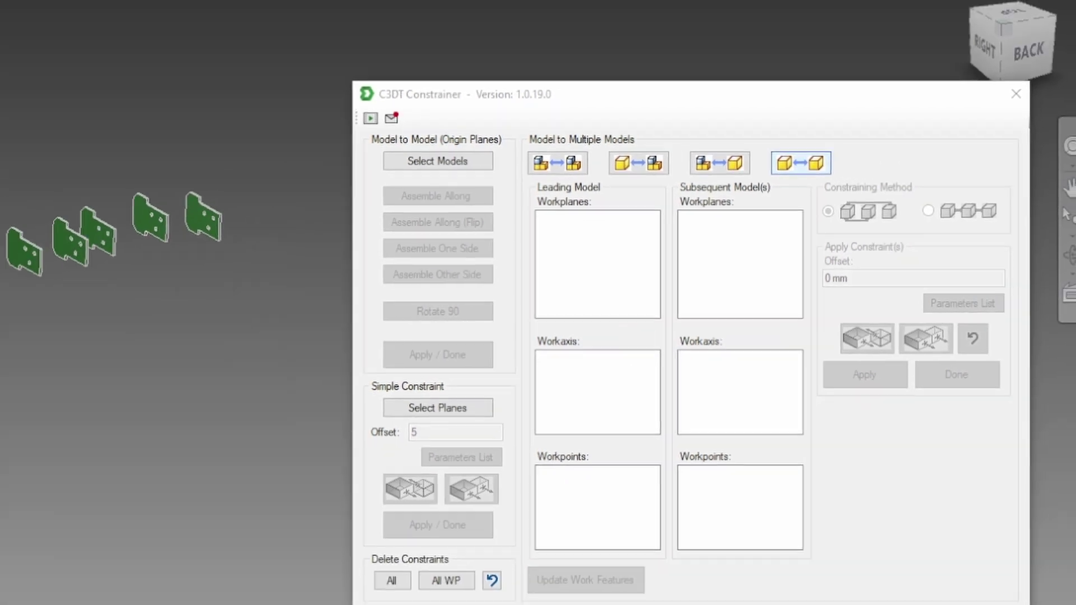
Step: Pick the first plate as leading model and the eight others as subsequent models, then Continue
left_click(0, 284)
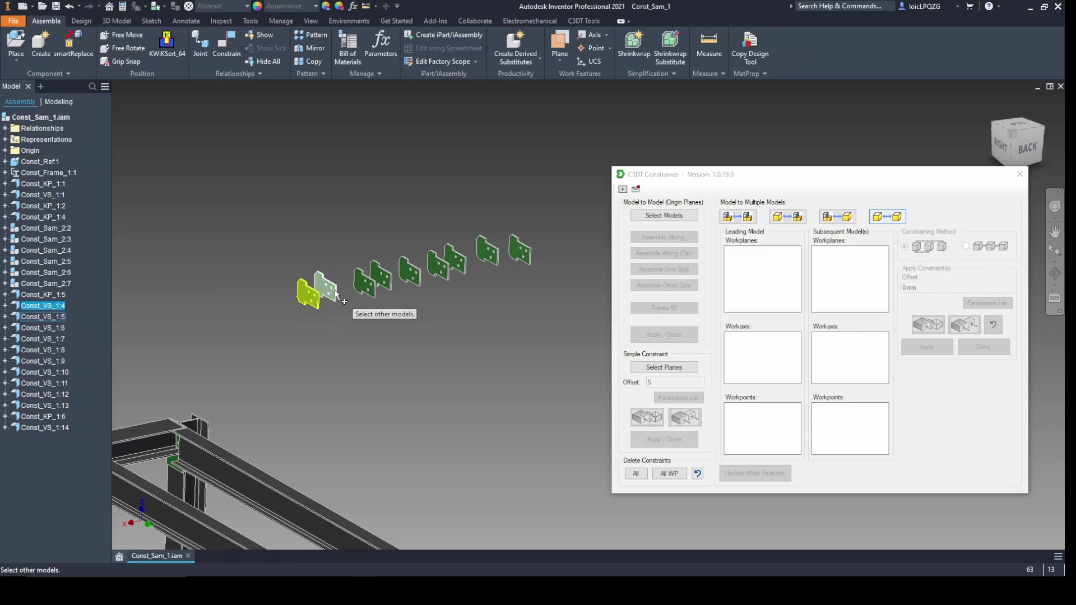
left_click(0, 279)
left_click(368, 290)
left_click(382, 278)
left_click(411, 272)
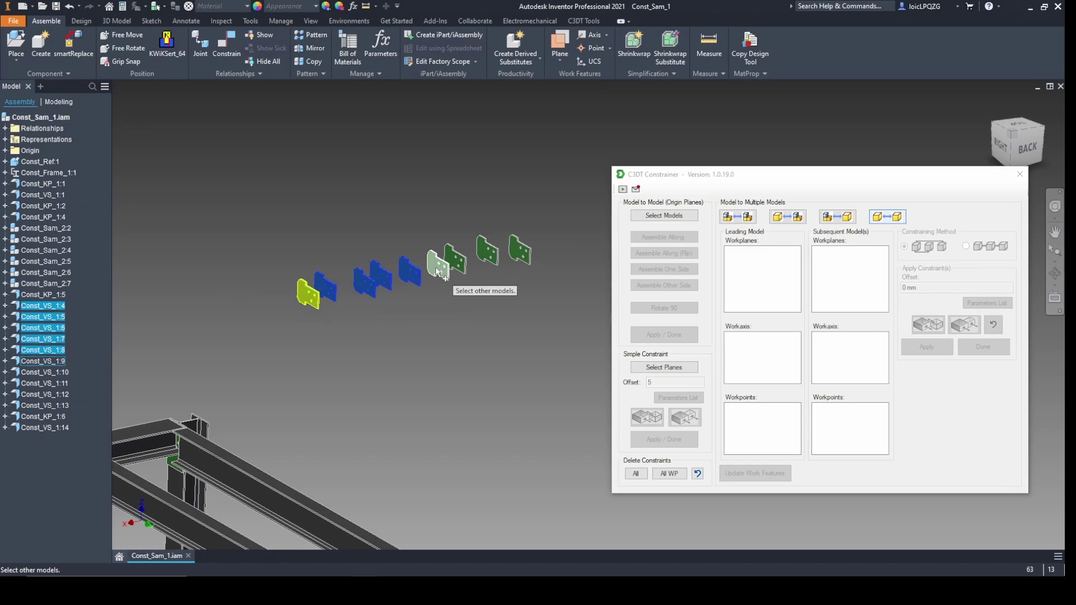
left_click(439, 266)
left_click(458, 262)
left_click(488, 252)
left_click(520, 251)
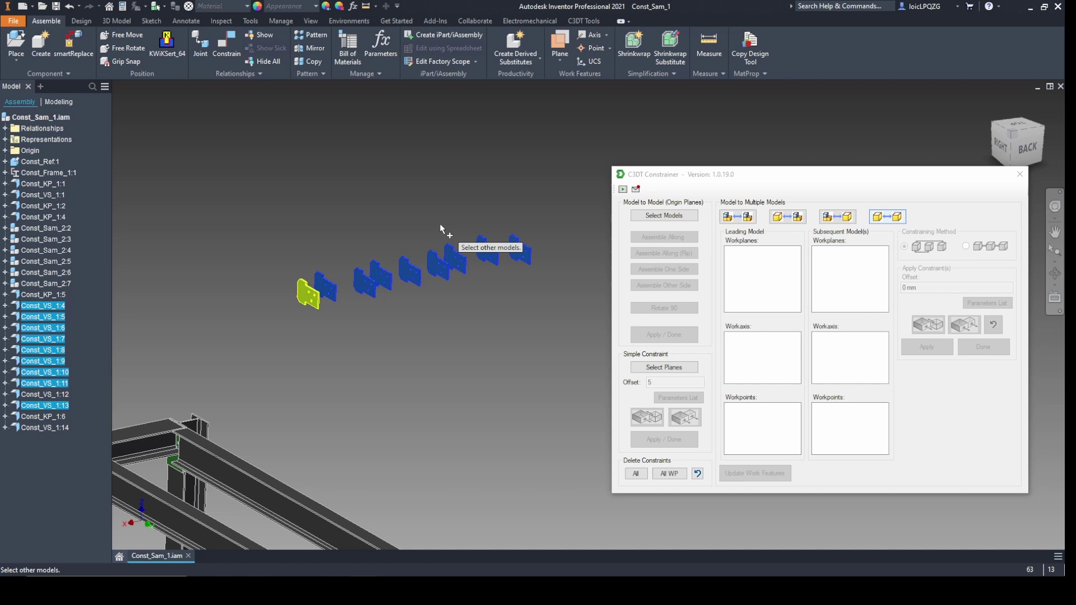
right_click(387, 211)
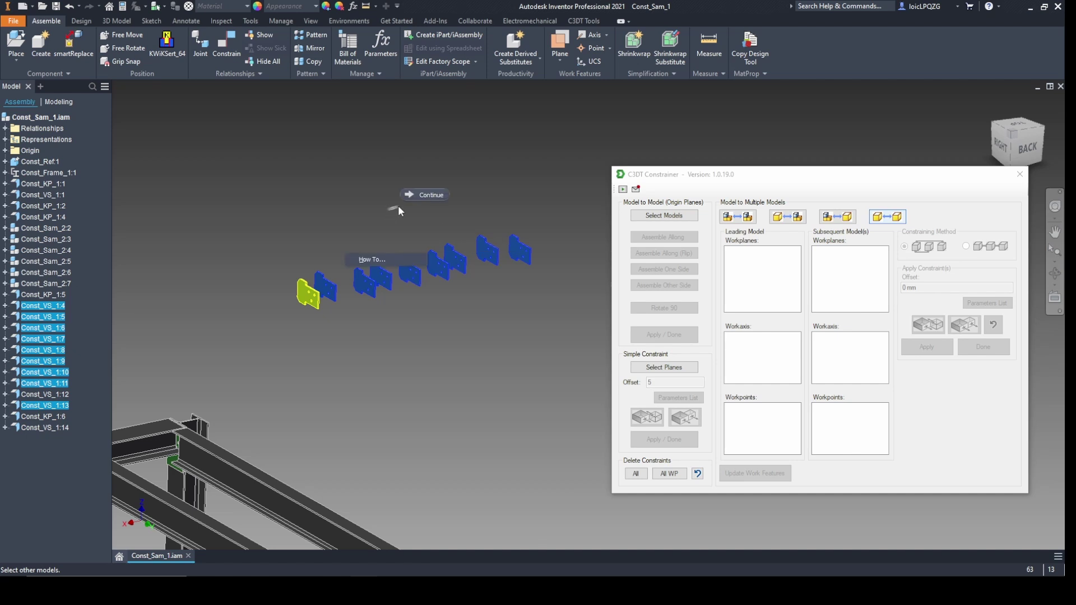
left_click(435, 196)
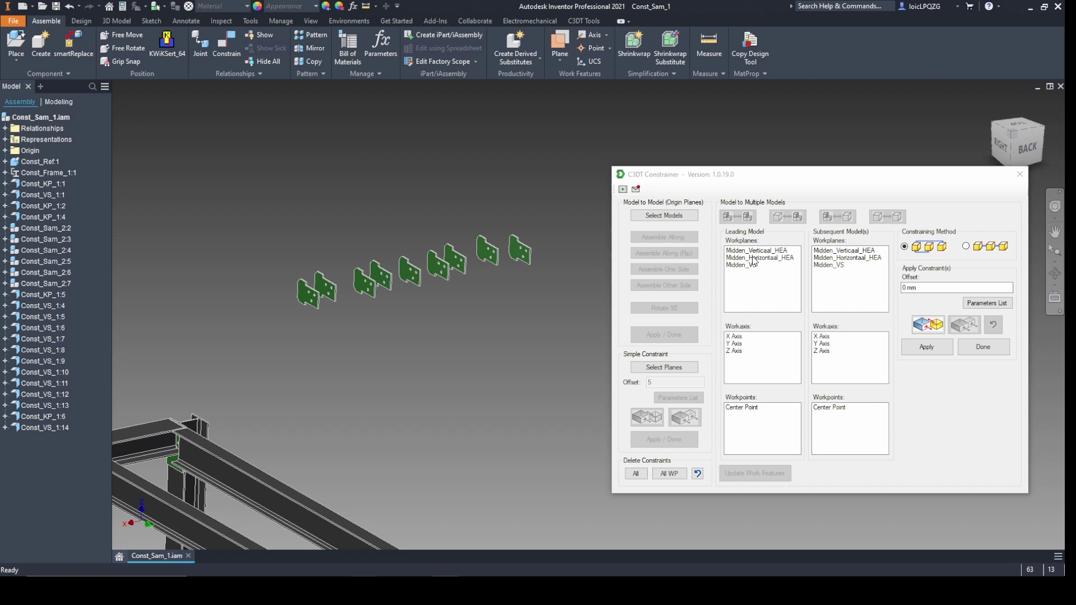
Step: Flush all plates with the leading plate on the Midden_Horizontaal_HEA workplane and test it
left_click(753, 259)
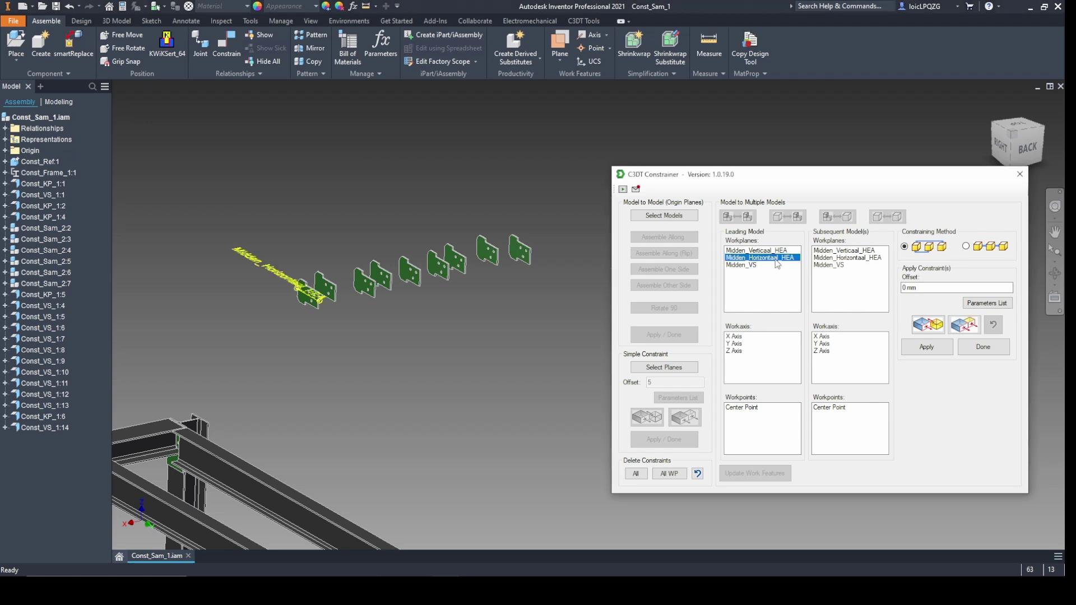
left_click(831, 259)
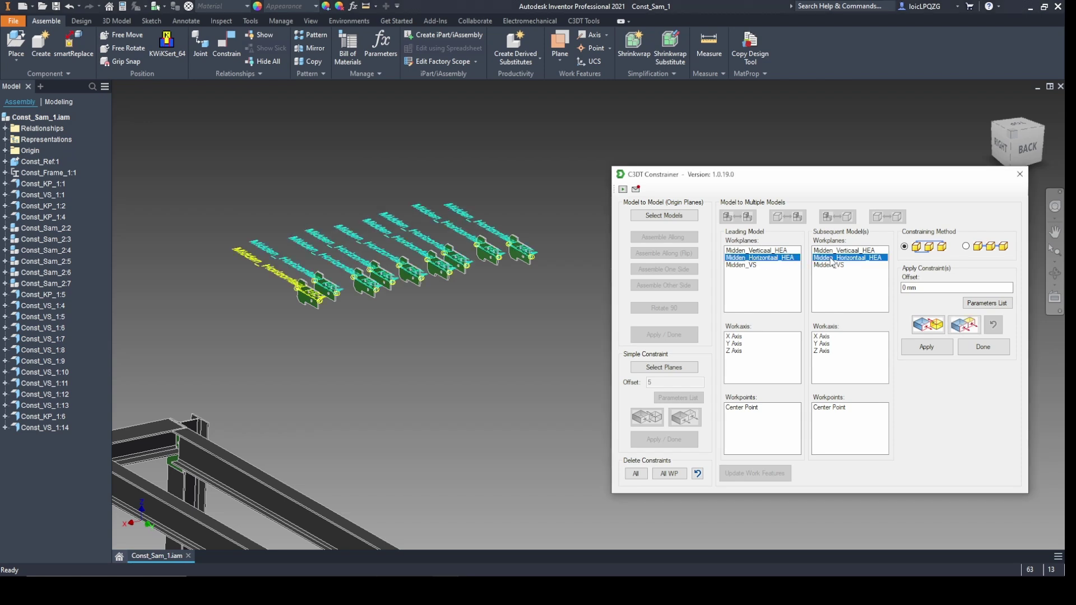
left_click(972, 327)
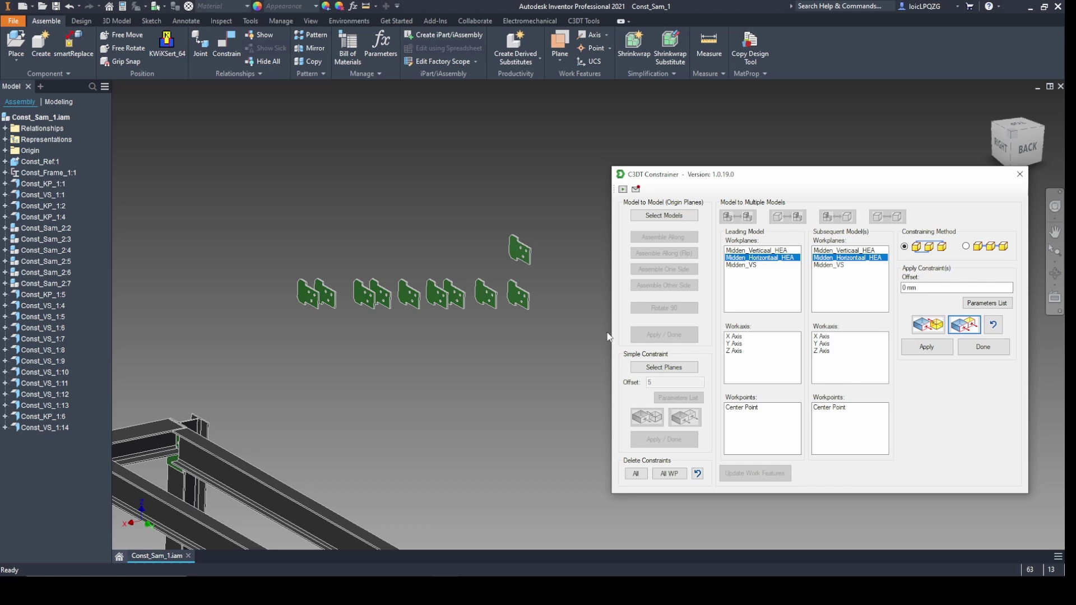
left_click_drag(308, 300, 308, 174)
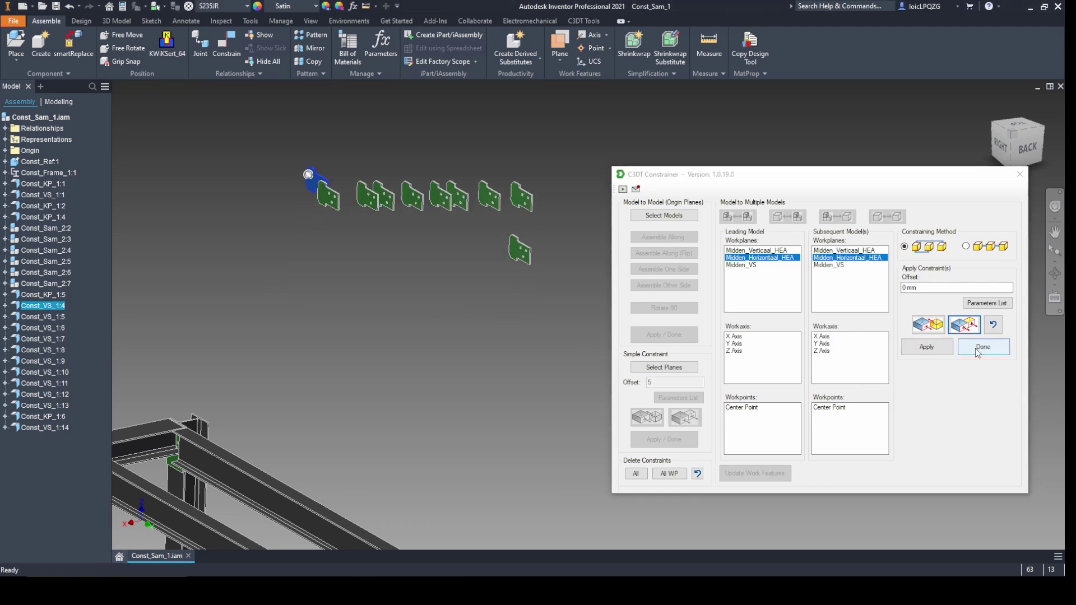
left_click(944, 351)
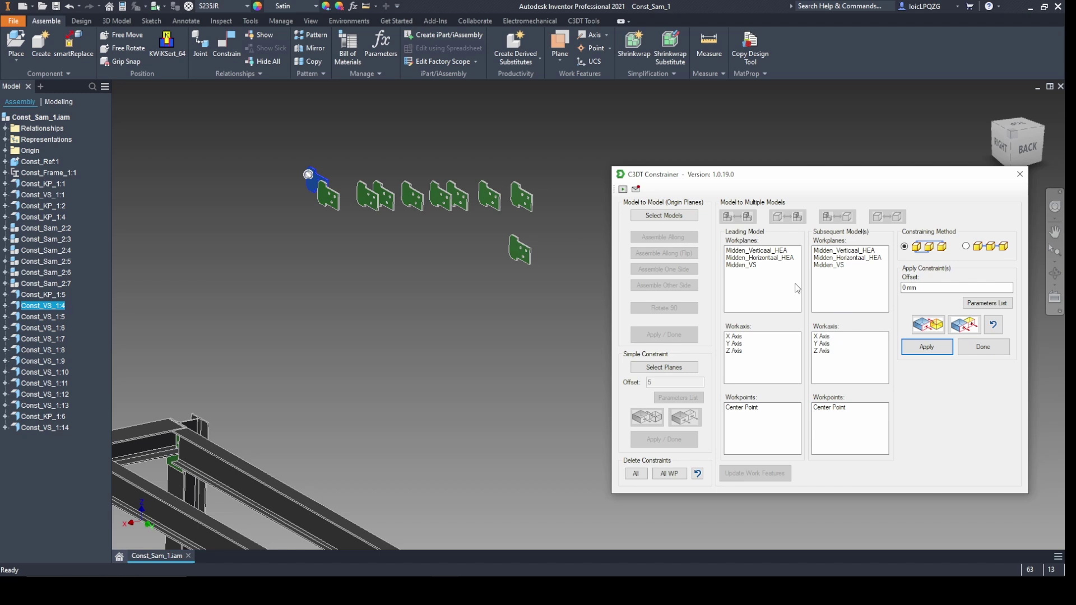
mouse_move(382, 211)
left_mouse_down()
mouse_move(403, 207)
mouse_move(370, 202)
mouse_move(382, 201)
left_mouse_up()
Step: Flush the plates on the Midden_Verticaal_HEA workplane and check the row stays aligned
left_click(772, 251)
left_click(838, 251)
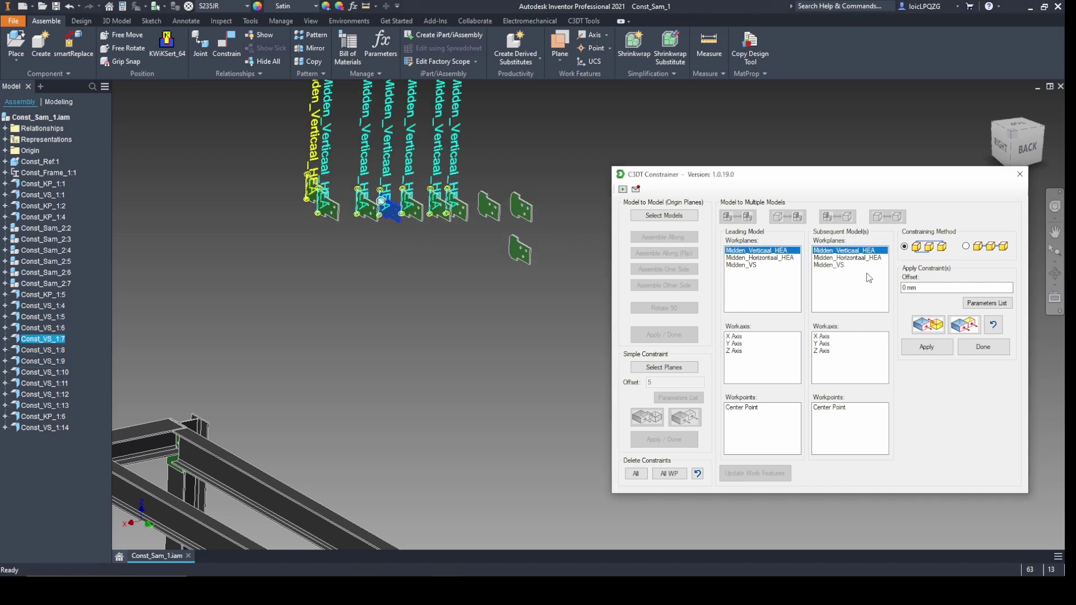
left_click(971, 328)
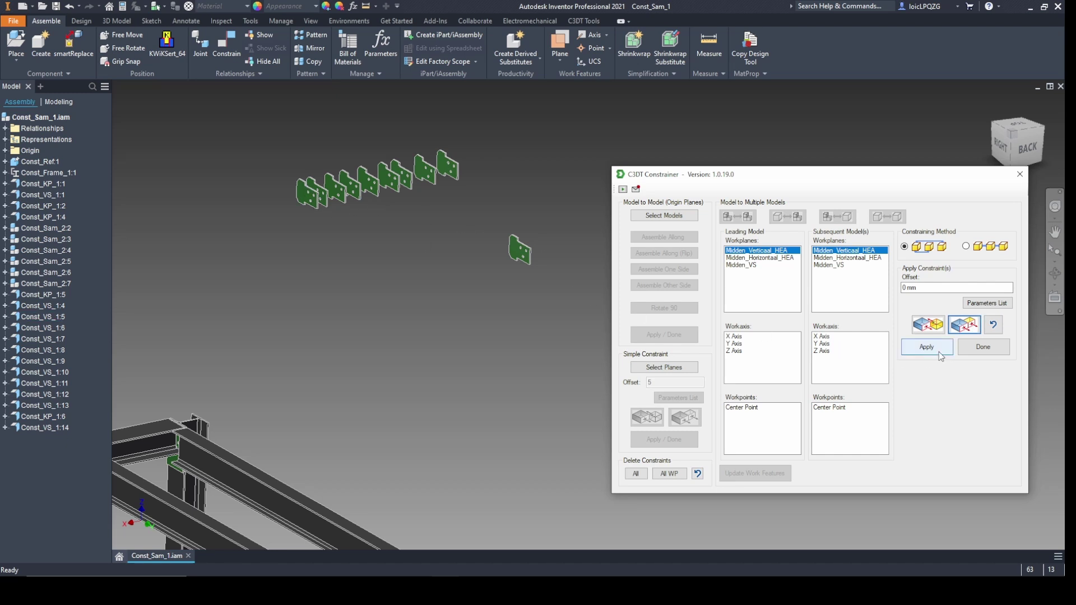
left_click(933, 349)
left_click_drag(348, 201, 279, 251)
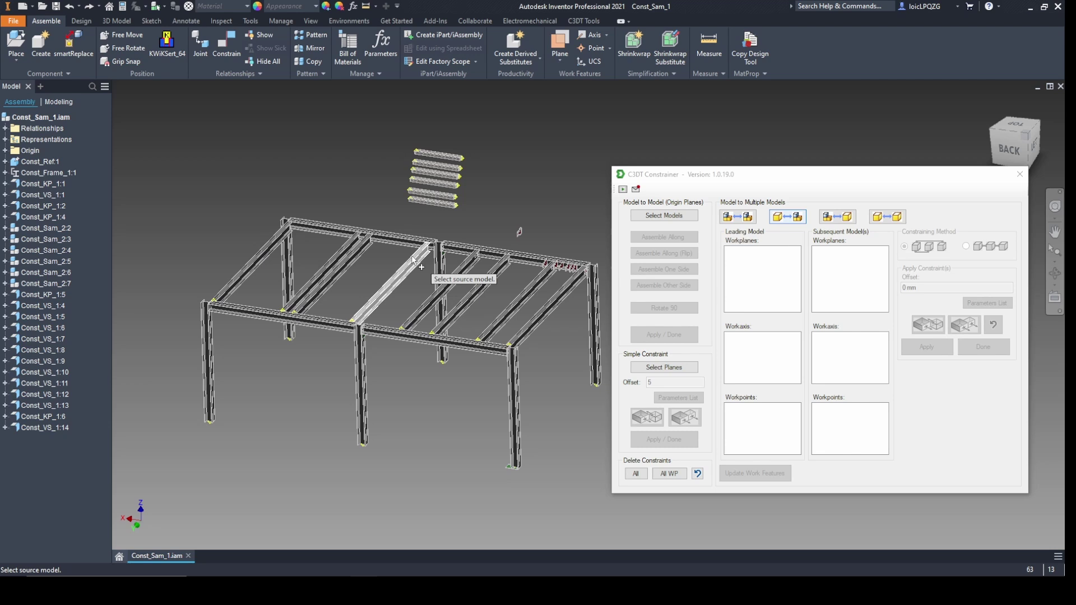
Step: Select the six stacked beams as models and continue to load their planes
scroll(409, 255, "up", 3)
scroll(425, 240, "down", 5)
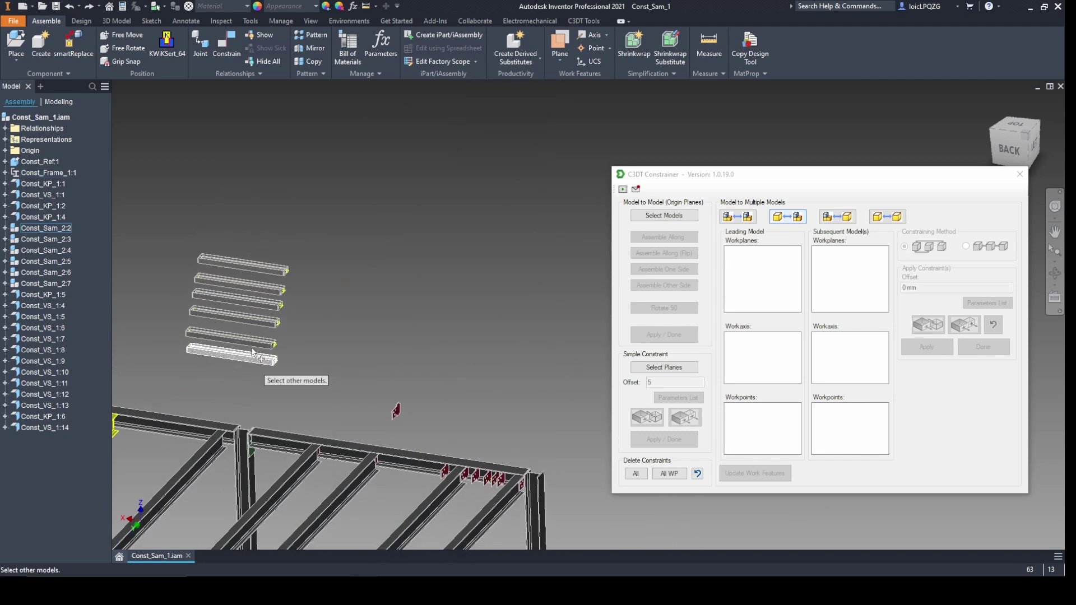
left_click(264, 266)
left_click(263, 282)
left_click(264, 298)
left_click(264, 314)
left_click(262, 334)
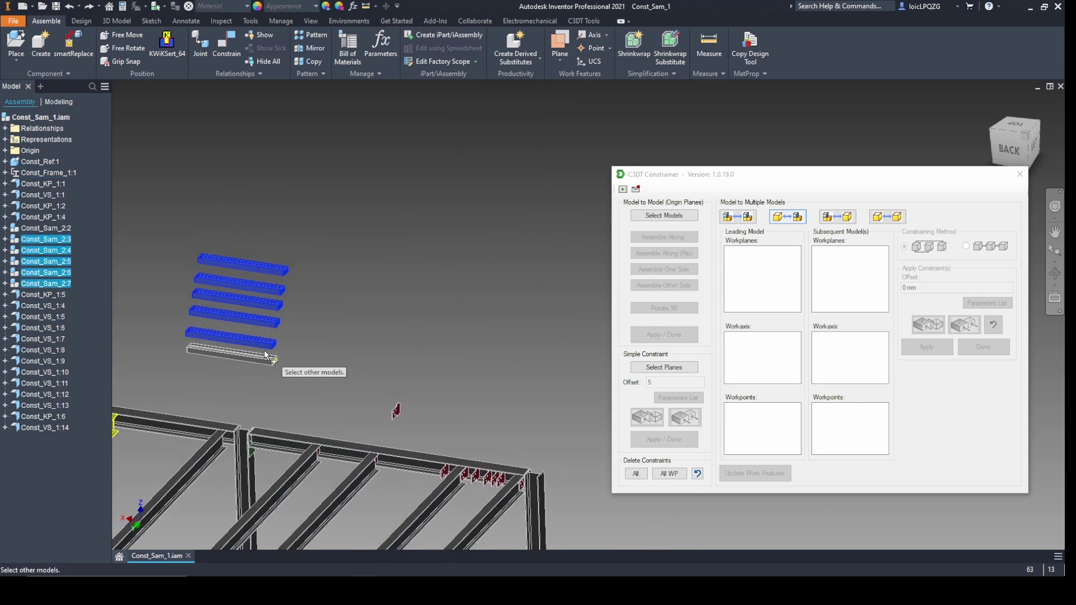
left_click(261, 353)
middle_click_drag(199, 357, 354, 264)
right_click(336, 292)
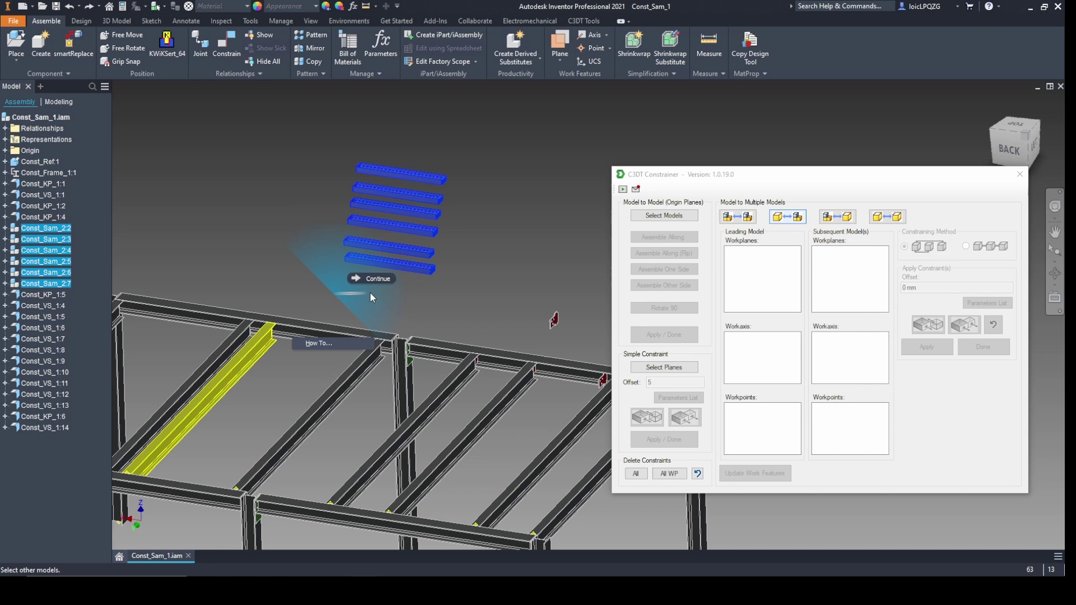
left_click(370, 293)
Step: Flush the beams' Custom 3 plane to the frame's XZ Plane, then close the setup
left_click(751, 253)
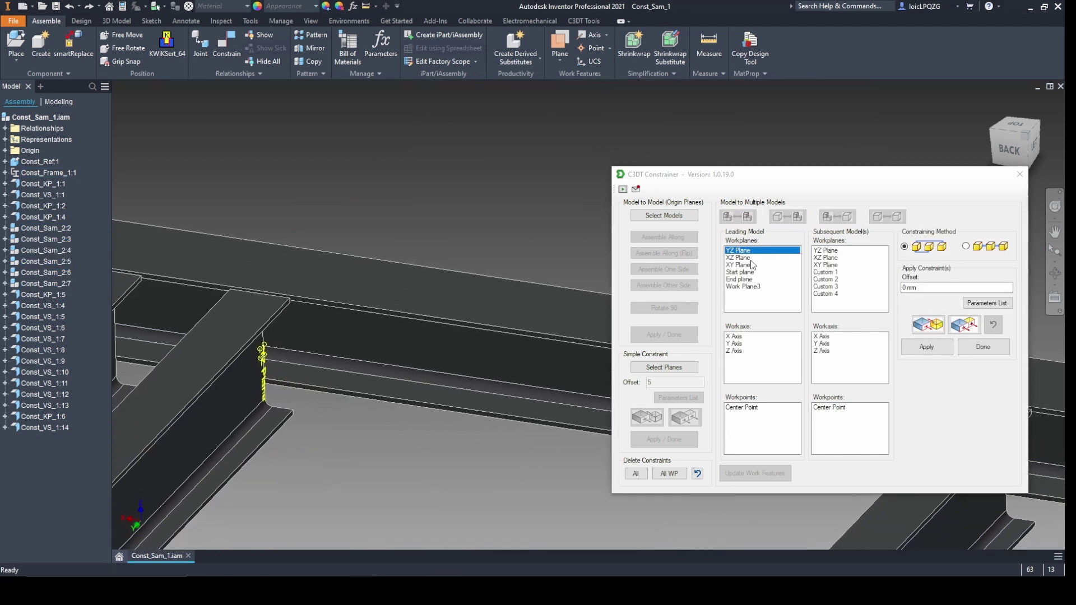
left_click(750, 265)
left_click(751, 258)
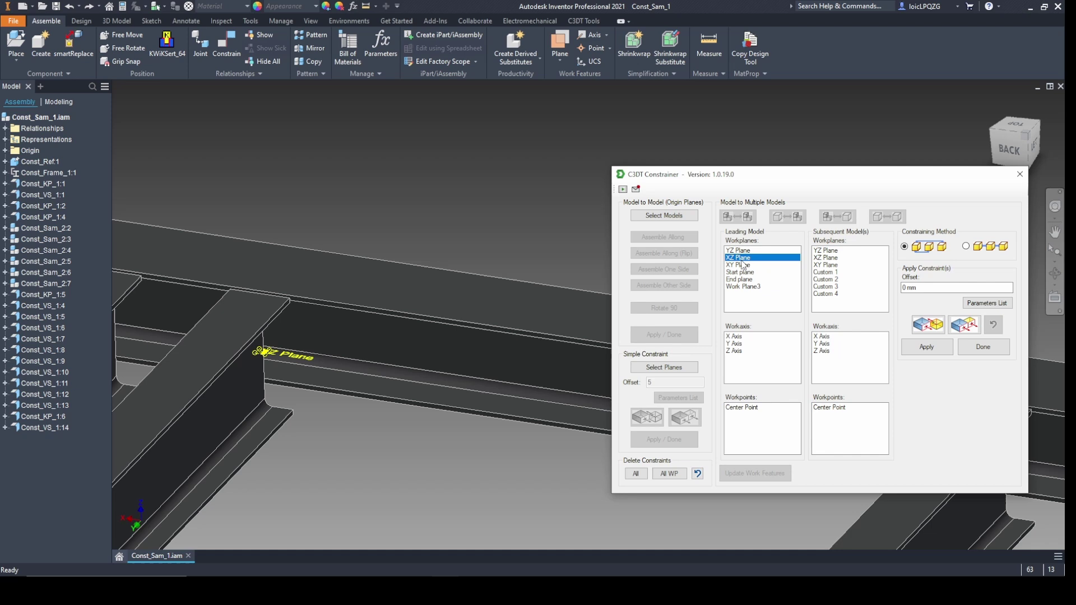
middle_click_drag(496, 263, 473, 307)
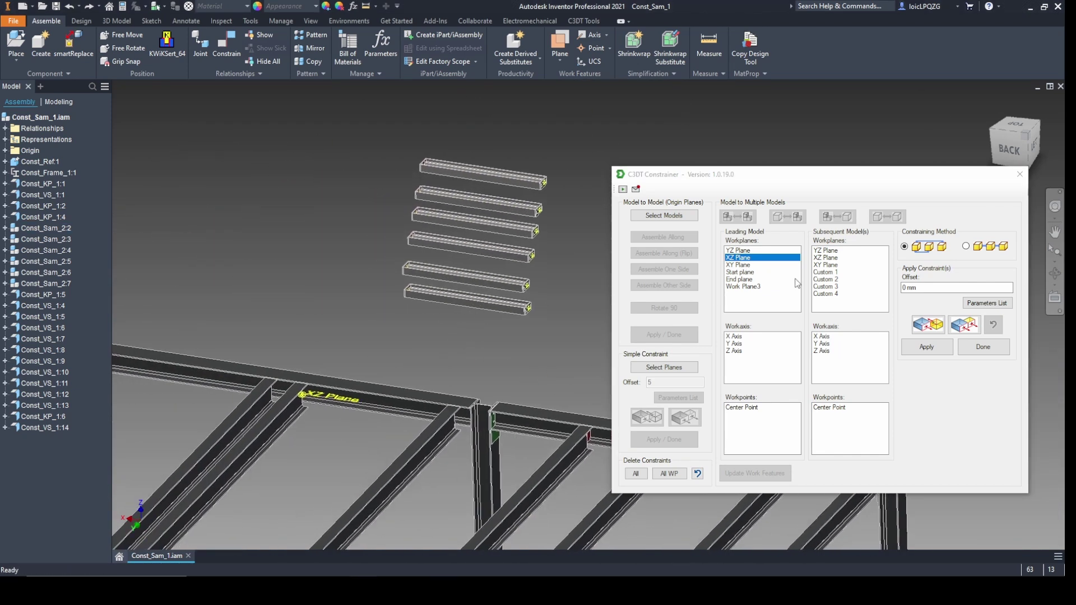
left_click(827, 251)
left_click(826, 273)
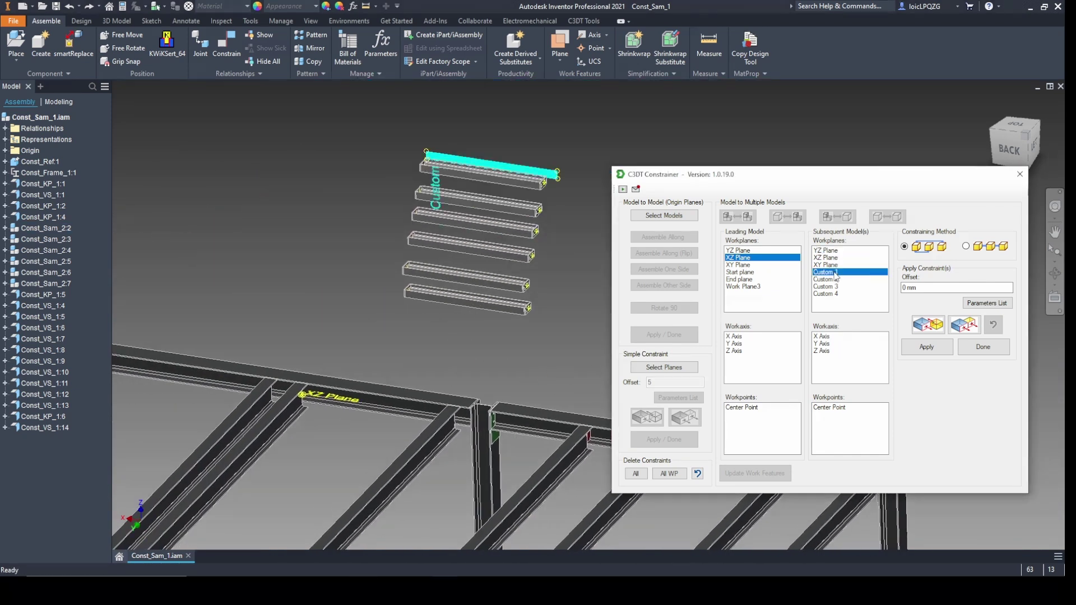
middle_click_drag(482, 255, 661, 300)
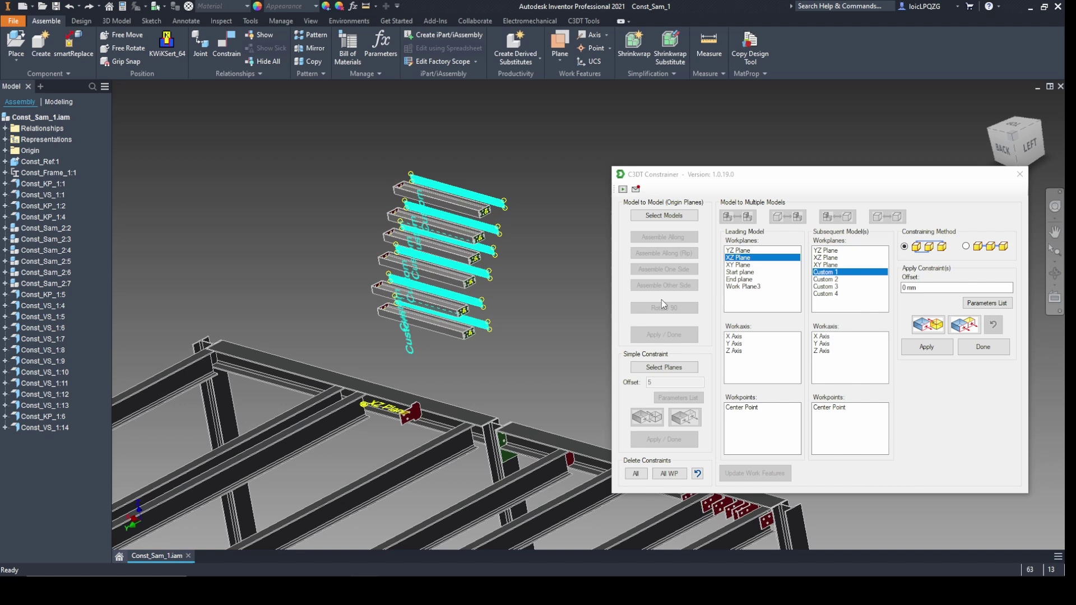
left_click(838, 280)
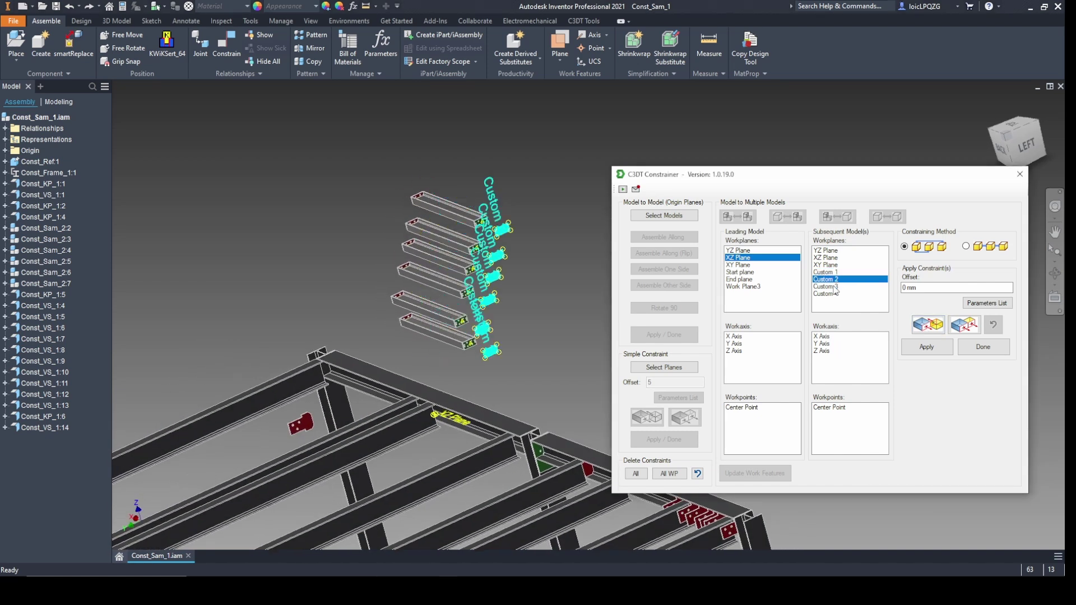
left_click(834, 287)
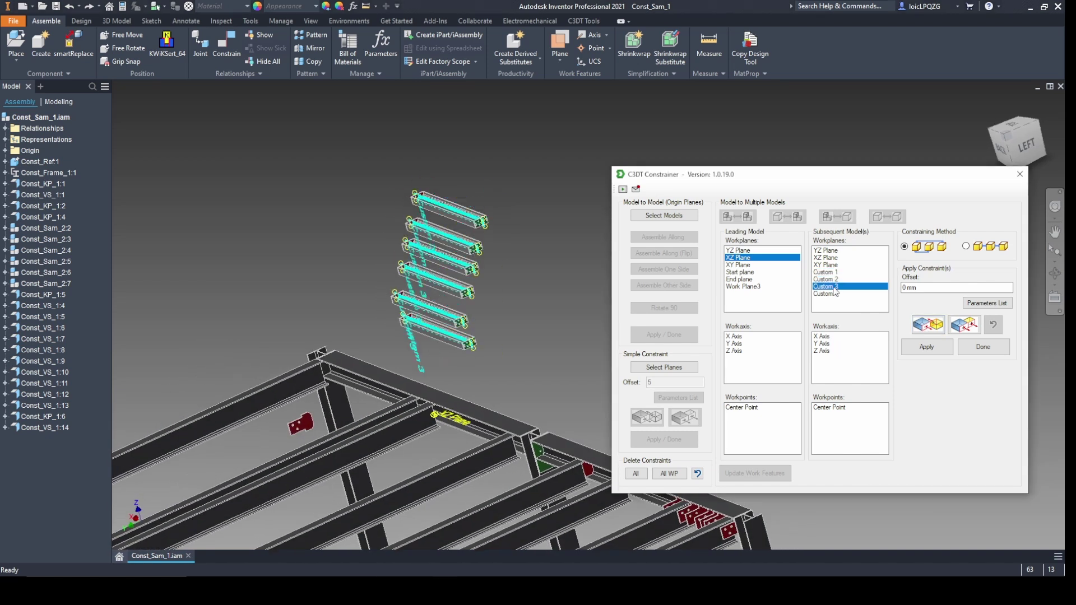
left_click(963, 328)
middle_click_drag(491, 319, 462, 275, "shift")
left_click(698, 475)
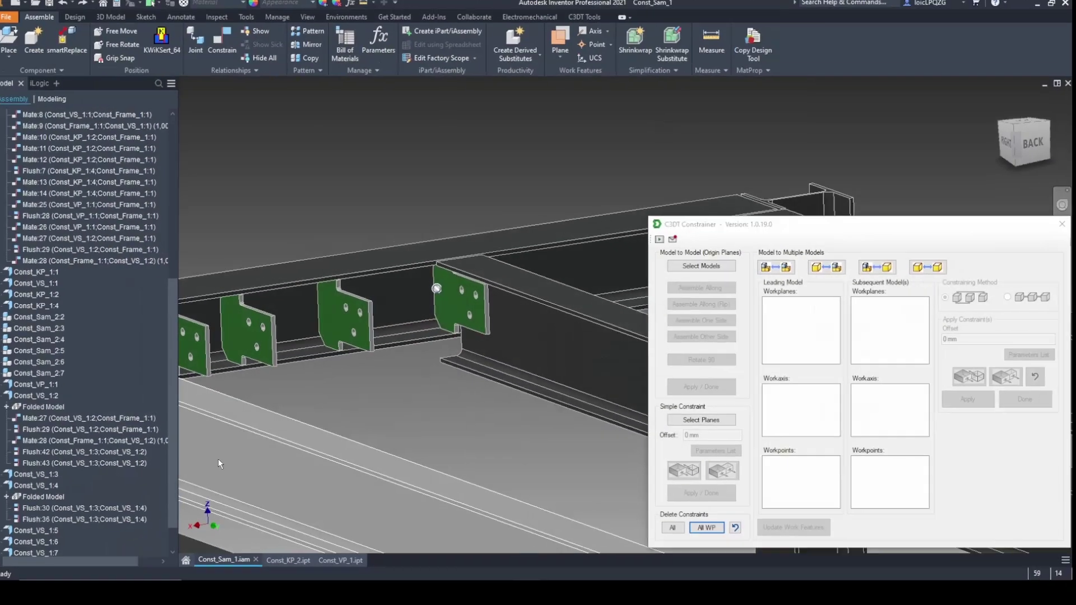
Step: Inspect plates Const_VS_1:4 and Const_VS_1:2 for their constraints
left_click(36, 486)
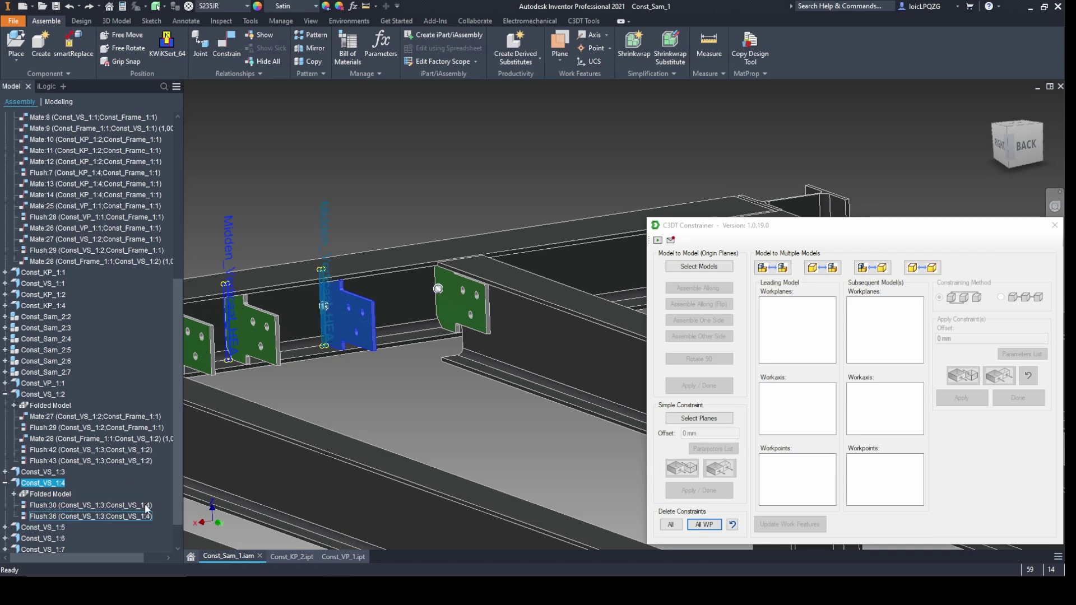
key("Escape")
left_click(461, 320)
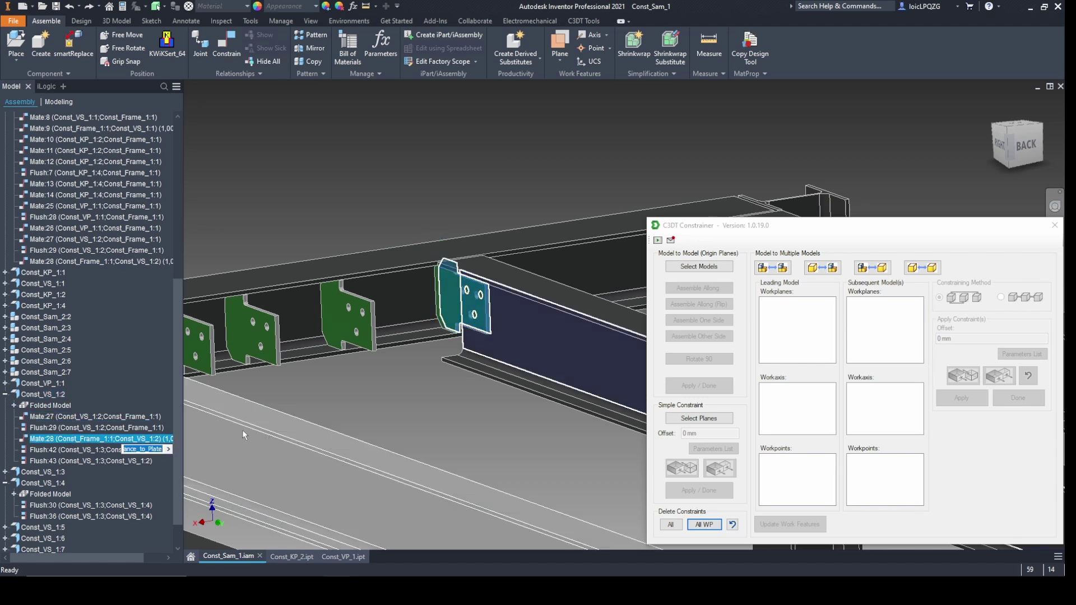
key("Escape")
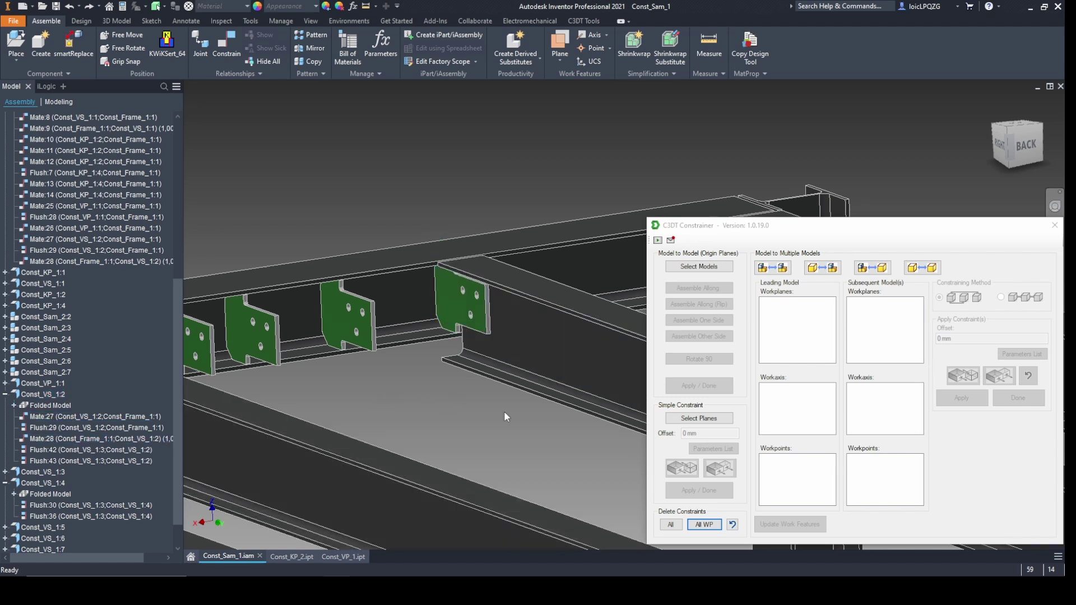
Step: Delete all constraints on plate Const_VS_1:4, removing Flush:30 and Flush:36
left_click(672, 527)
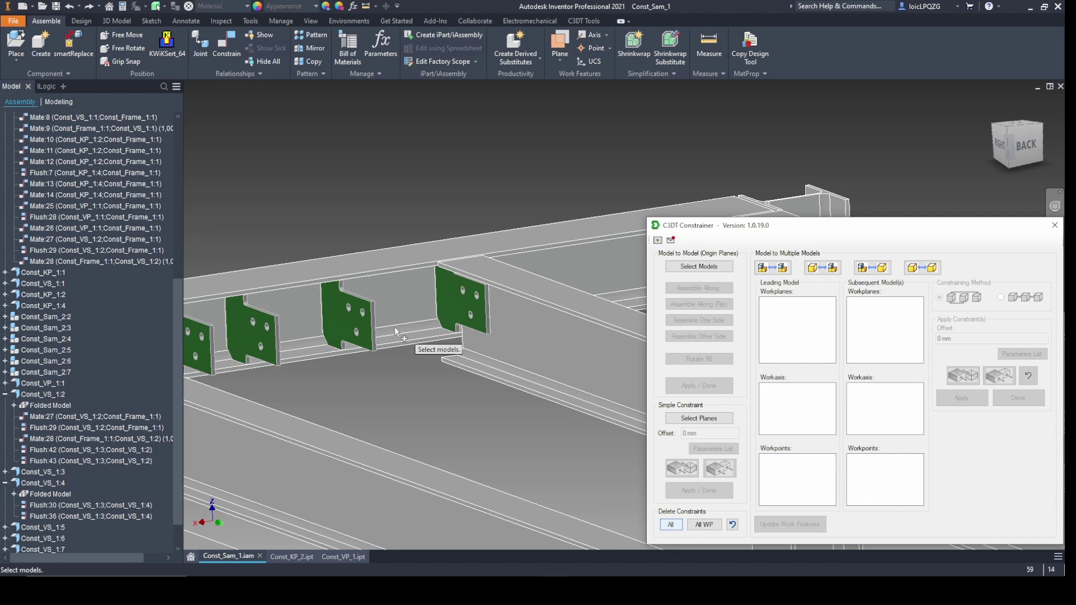
left_click(350, 314)
right_click(325, 213)
left_click(361, 185)
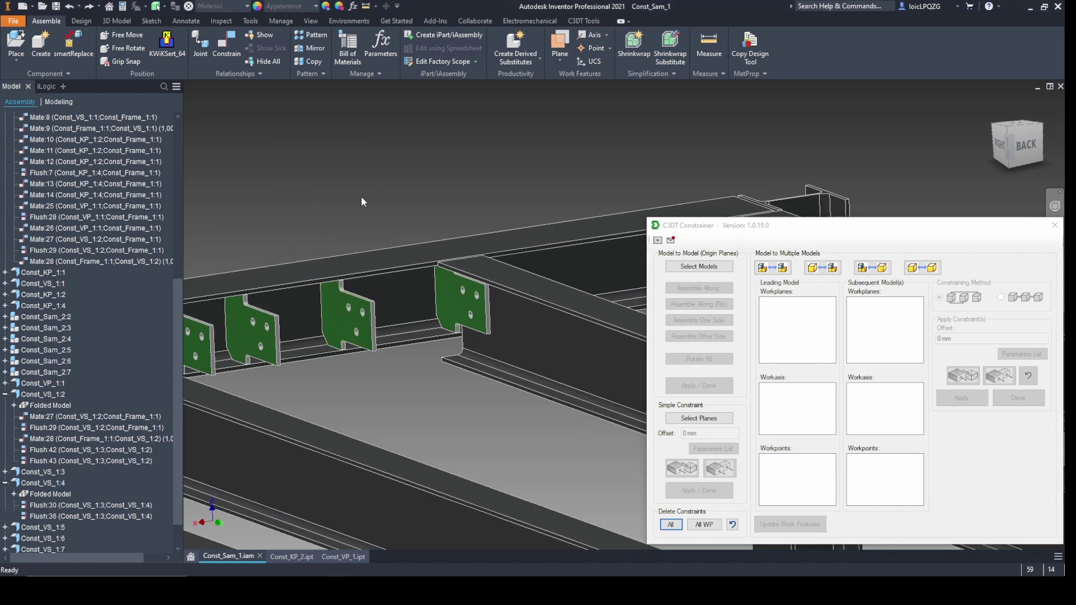
Step: Delete all constraints on plate Const_VS_1:2, leaving only Mate:28
left_click(325, 306)
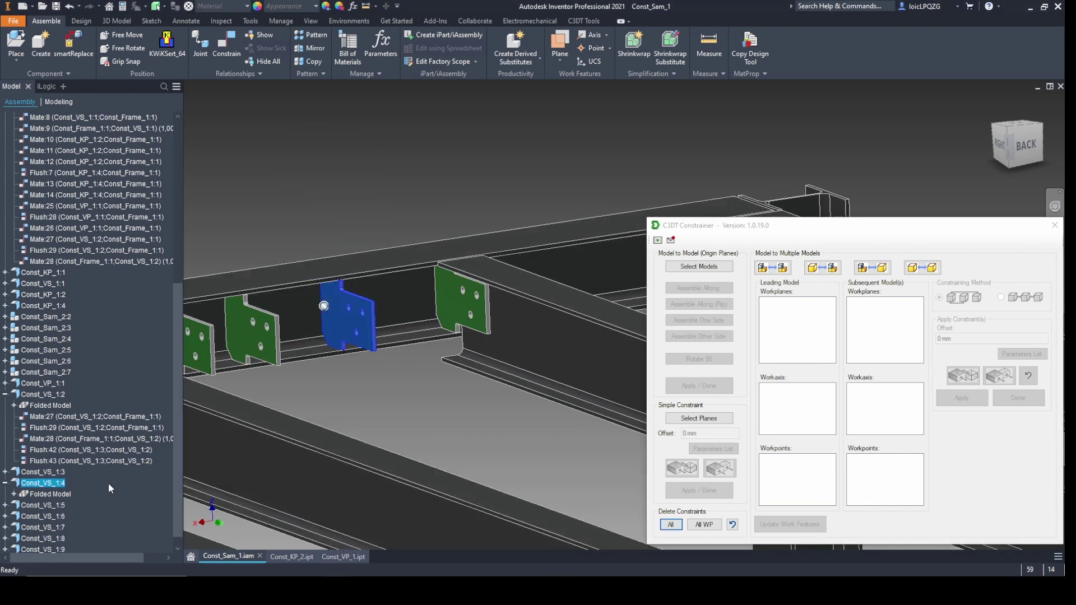
key("Escape")
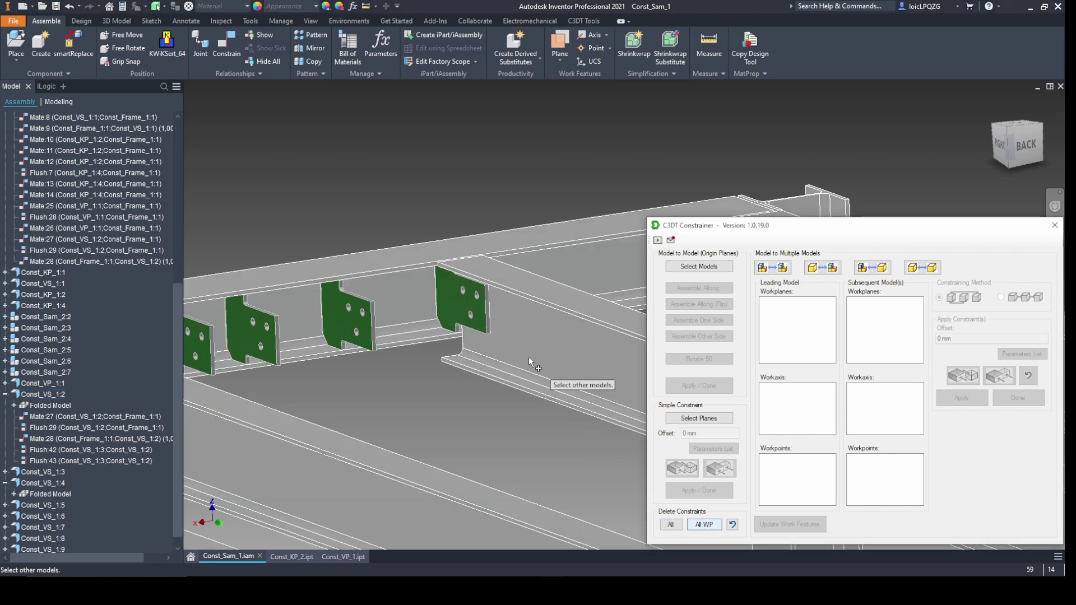
left_click(461, 303)
right_click(381, 208)
left_click(374, 175)
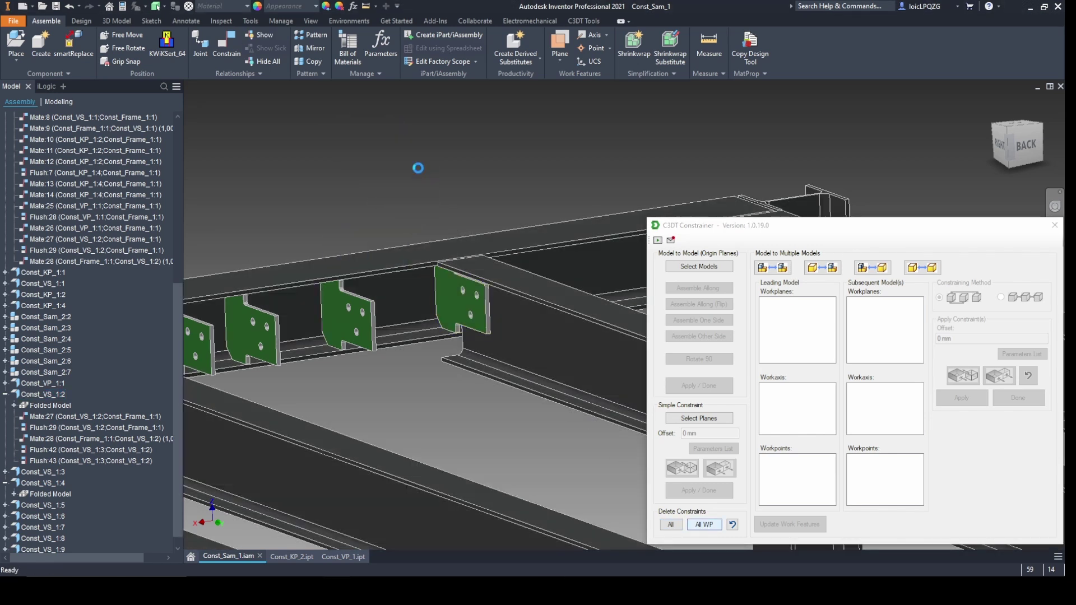
Step: Run Delete Constraints > All on Const_VS_1:2 again to remove the leftover Mate:28
left_click(138, 452)
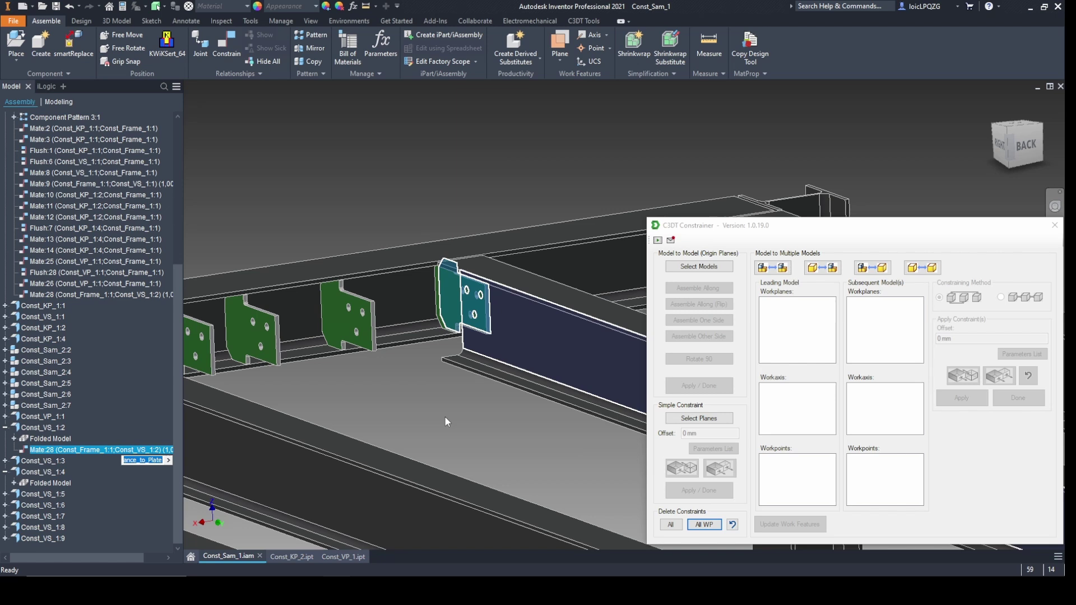
key("Escape")
left_click(671, 525)
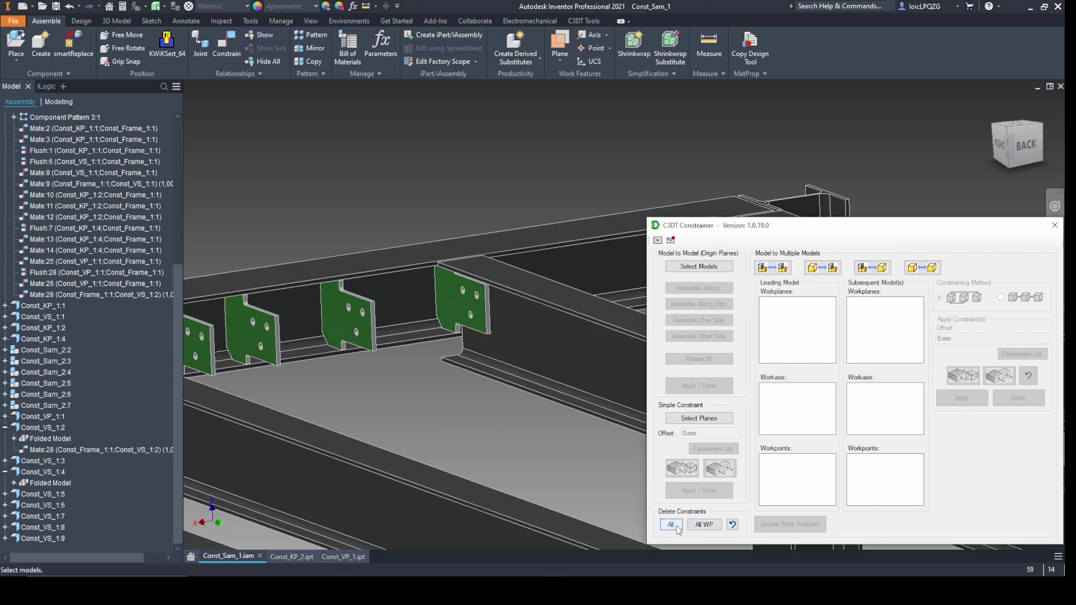
left_click(461, 302)
right_click(390, 211)
left_click(421, 169)
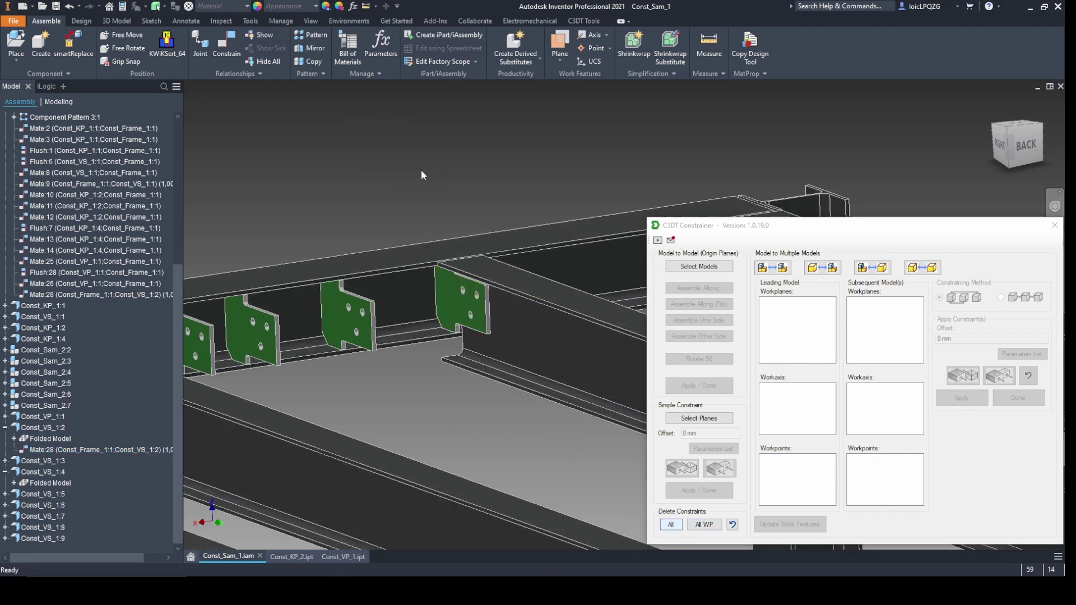